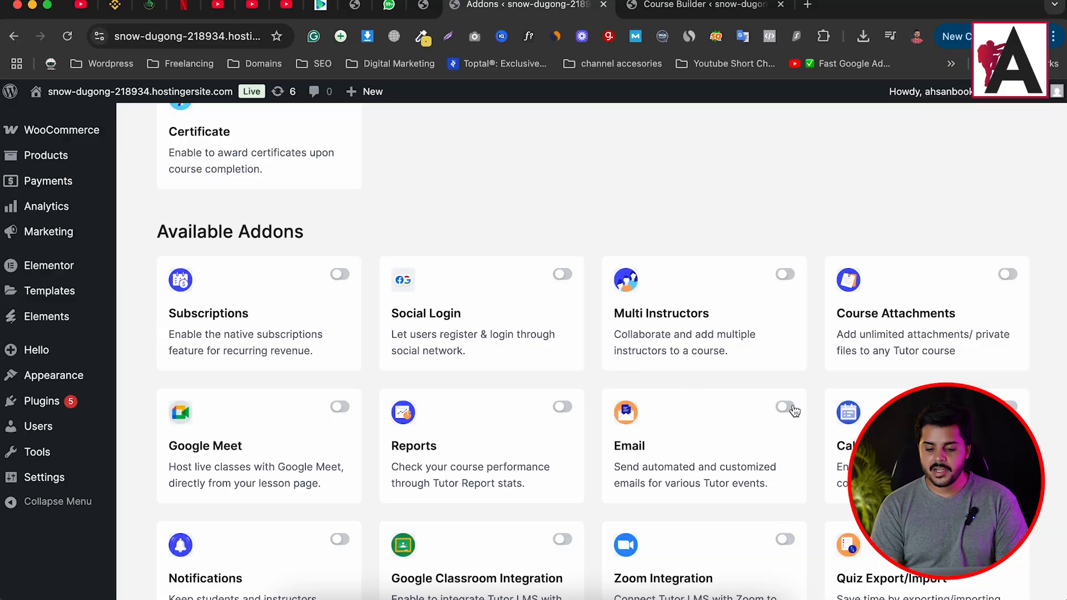
Step: Enable the Email addon and open the Email section of the Tutor LMS settings
{"action": "left_click", "coordinate": [794, 409]}
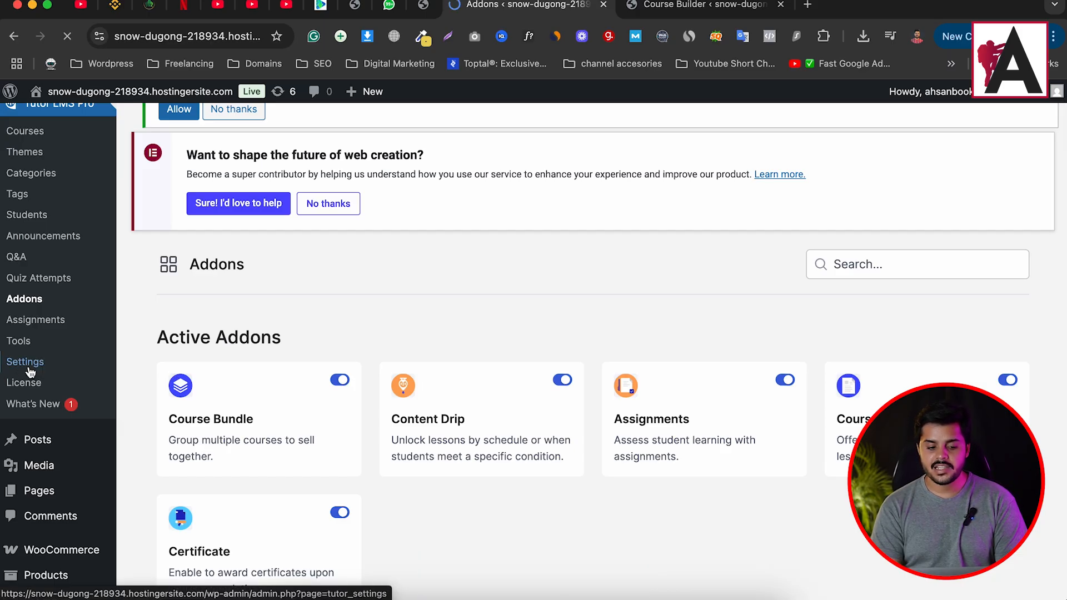
{"action": "left_click", "coordinate": [25, 362]}
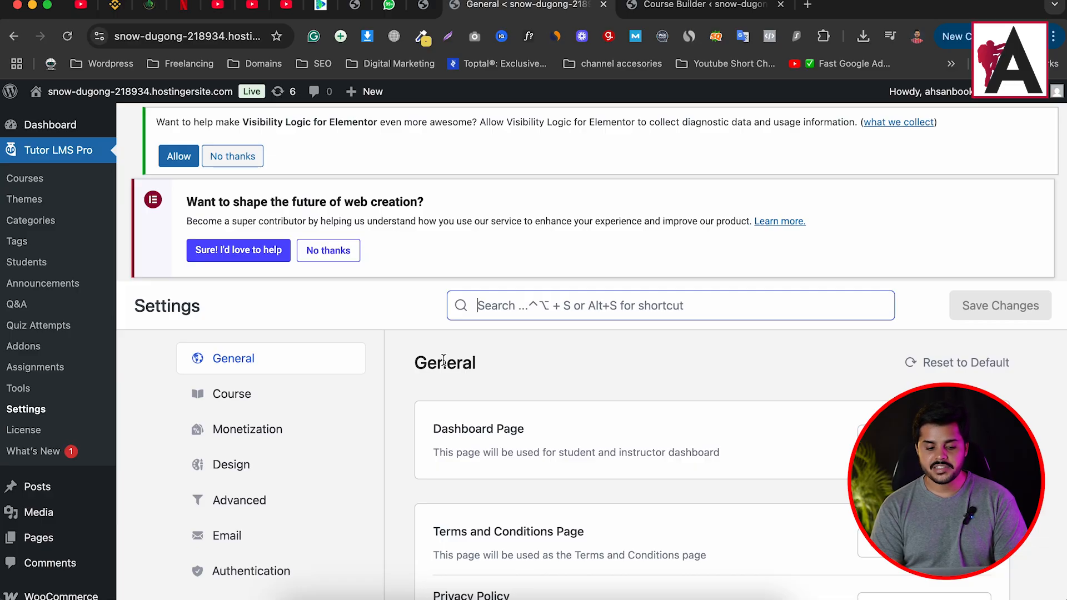
{"action": "scroll", "coordinate": [444, 360], "scroll_direction": "down", "scroll_amount": 5}
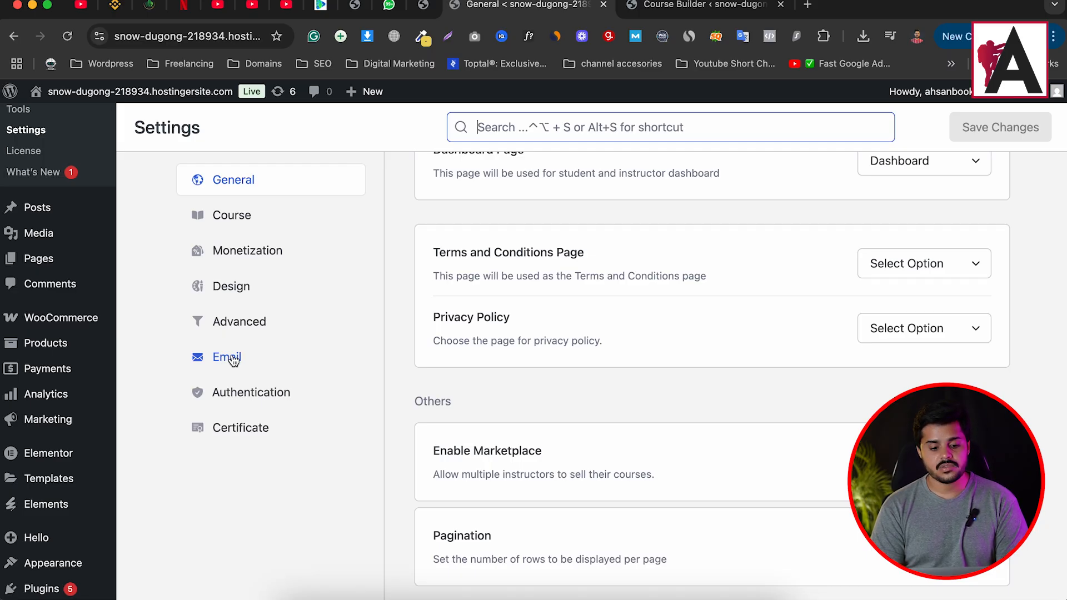
{"action": "left_click", "coordinate": [234, 359]}
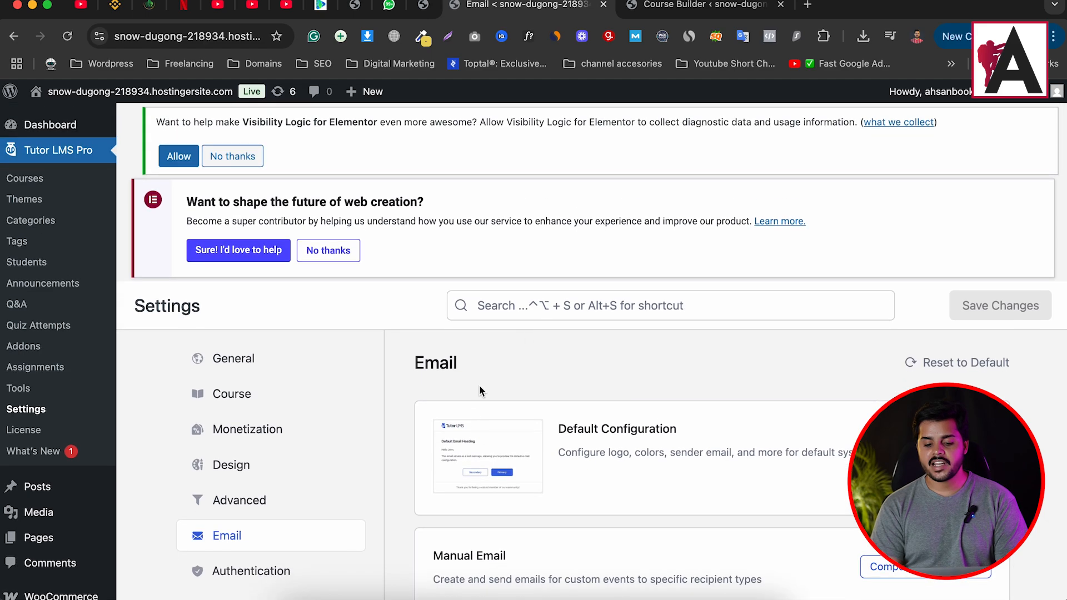
Step: Review the Default Configuration, Manual Email and first Email to Students options, including registration welcome, course enrolment and inactive student reminders
{"action": "scroll", "coordinate": [695, 372], "scroll_direction": "down", "scroll_amount": 3}
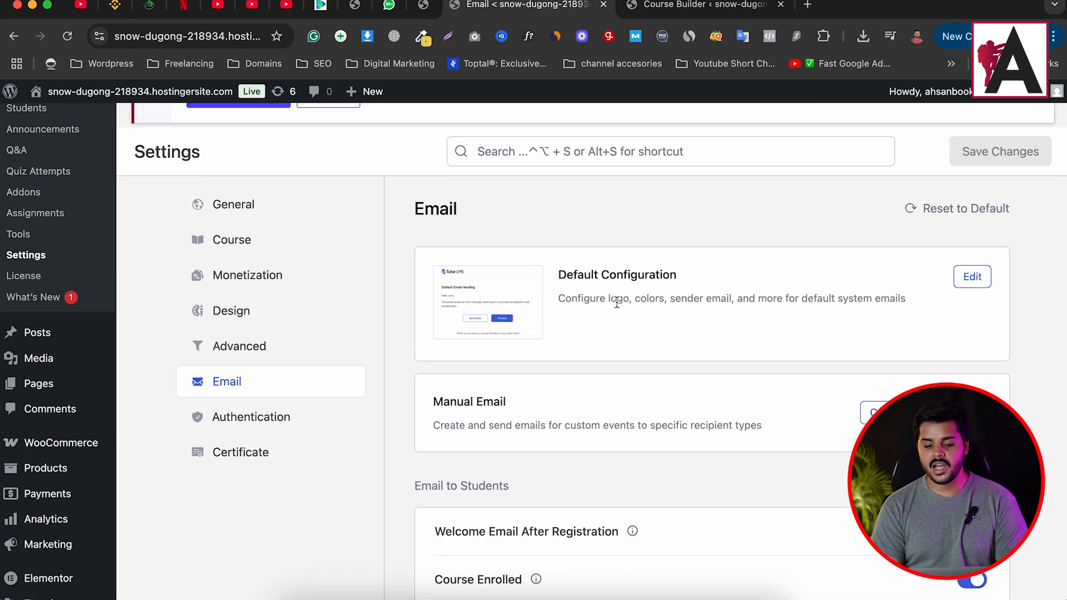
{"action": "left_click_drag", "start_coordinate": [888, 313], "coordinate": [806, 318]}
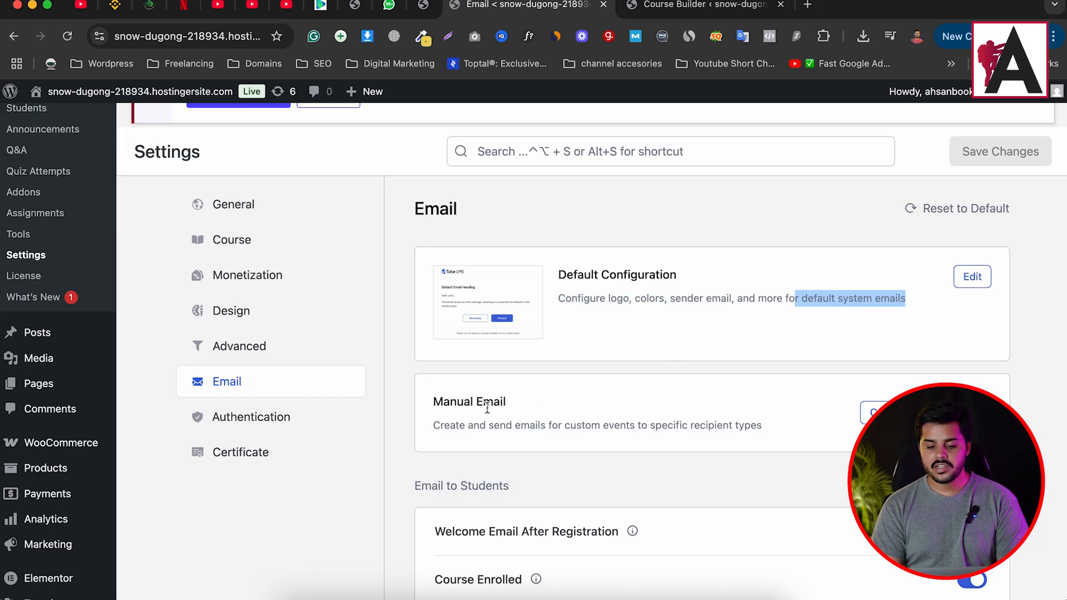
{"action": "left_click_drag", "start_coordinate": [433, 402], "coordinate": [684, 443]}
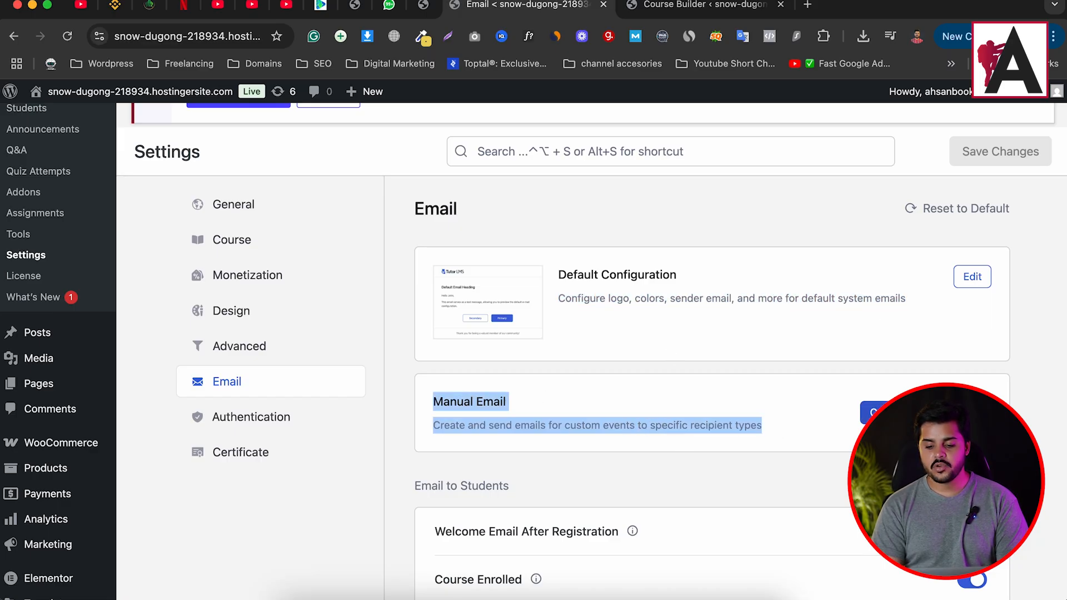
{"action": "left_click", "coordinate": [748, 452]}
{"action": "scroll", "coordinate": [743, 428], "scroll_direction": "down", "scroll_amount": 5}
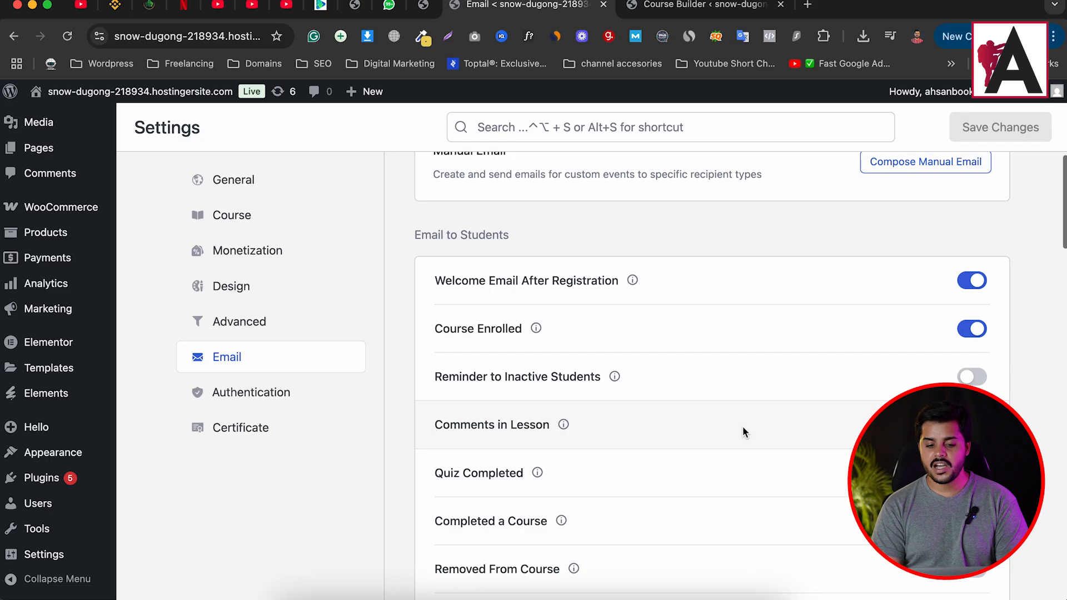
{"action": "left_click_drag", "start_coordinate": [412, 237], "coordinate": [509, 237]}
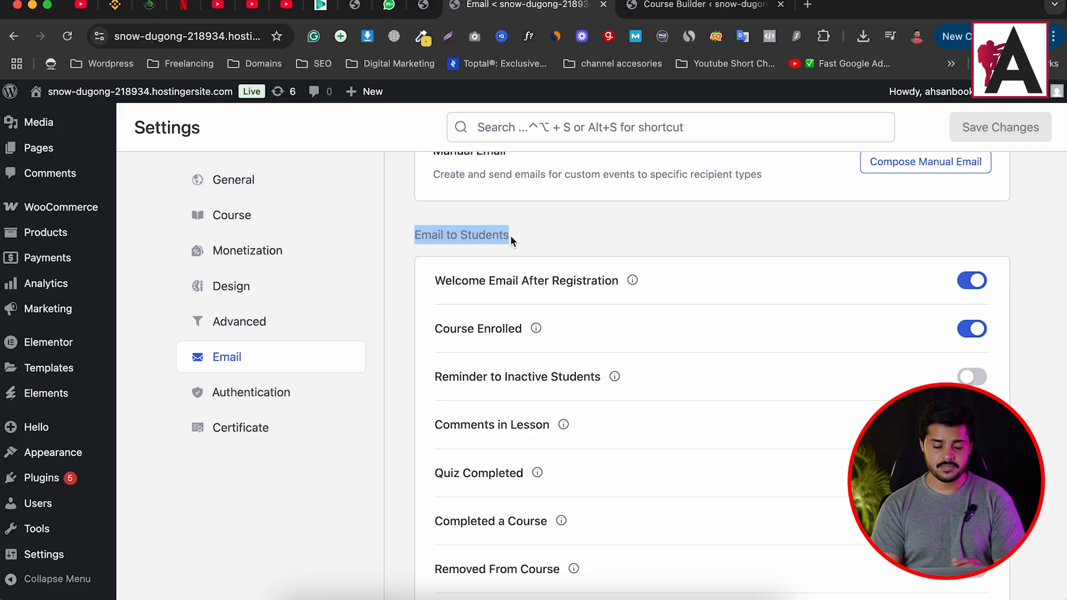
{"action": "left_click", "coordinate": [418, 234]}
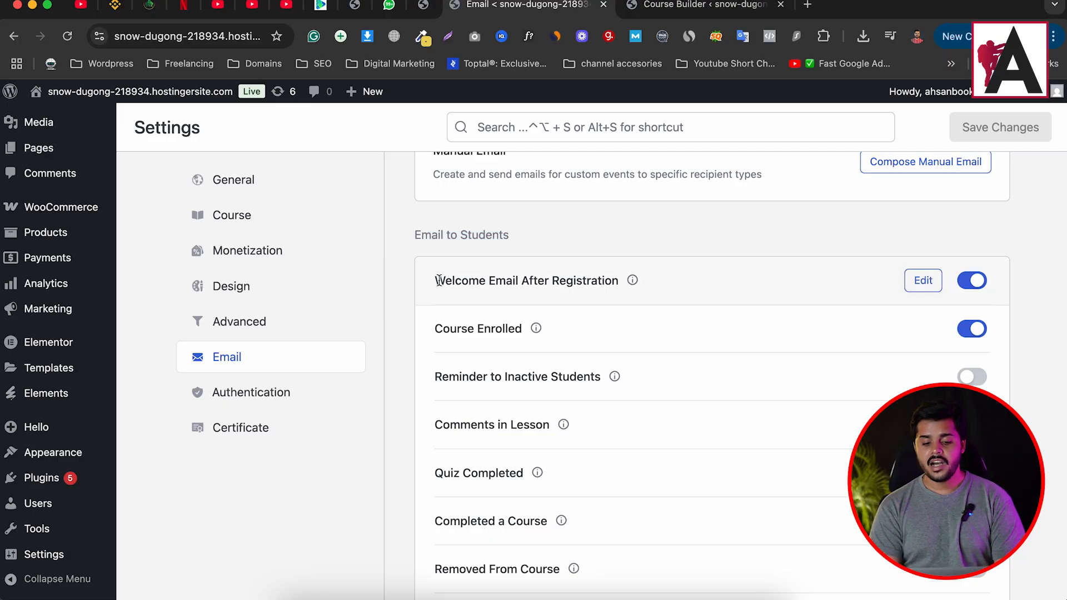
{"action": "left_click_drag", "start_coordinate": [435, 281], "coordinate": [619, 286]}
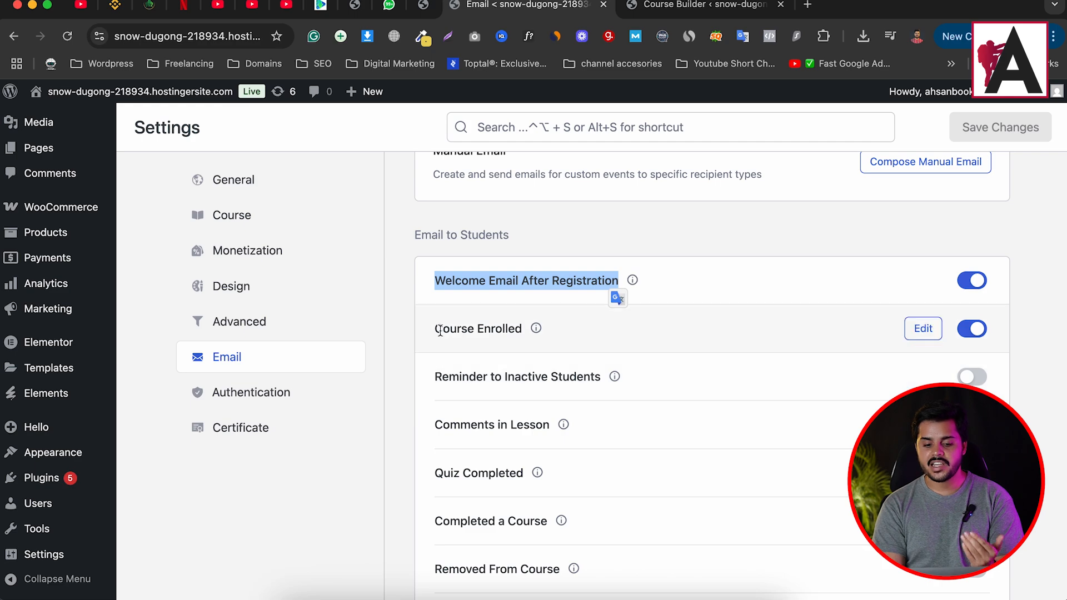
{"action": "left_click_drag", "start_coordinate": [434, 329], "coordinate": [525, 330]}
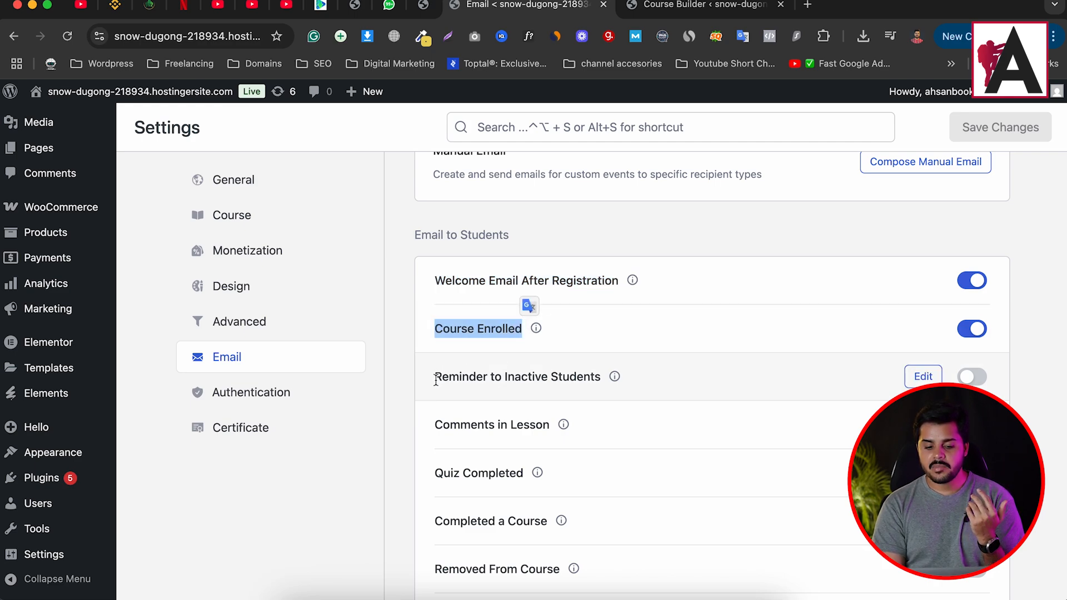
{"action": "left_click_drag", "start_coordinate": [436, 382], "coordinate": [605, 388]}
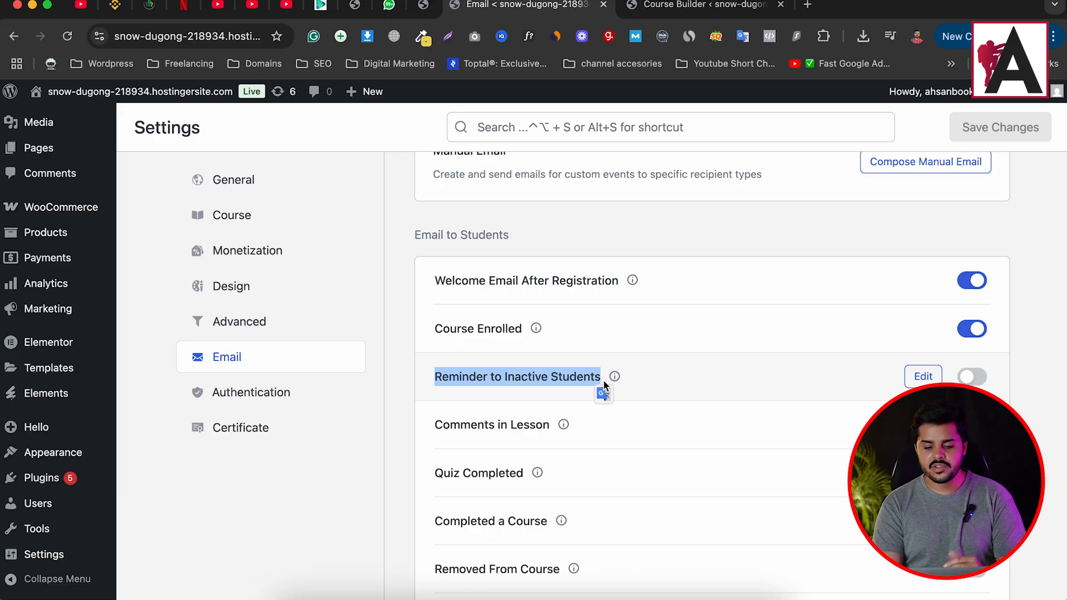
{"action": "left_click_drag", "start_coordinate": [413, 235], "coordinate": [515, 234]}
Step: Look through the remaining student notifications, the instructor and admin email options, and the Email Cron Settings
{"action": "scroll", "coordinate": [514, 232], "scroll_direction": "down", "scroll_amount": 12}
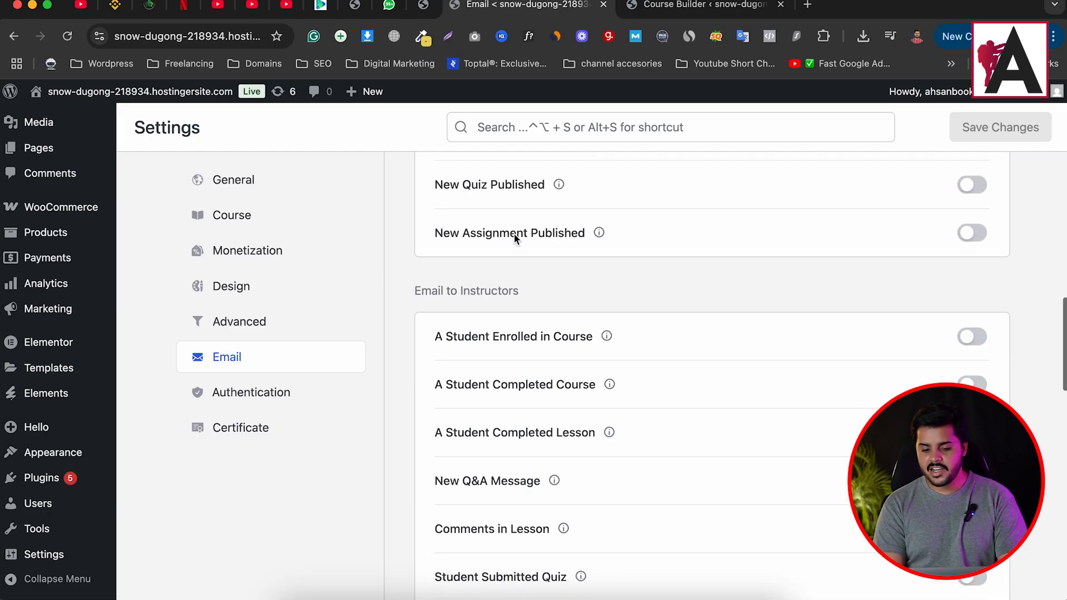
{"action": "scroll", "coordinate": [515, 233], "scroll_direction": "up", "scroll_amount": 8}
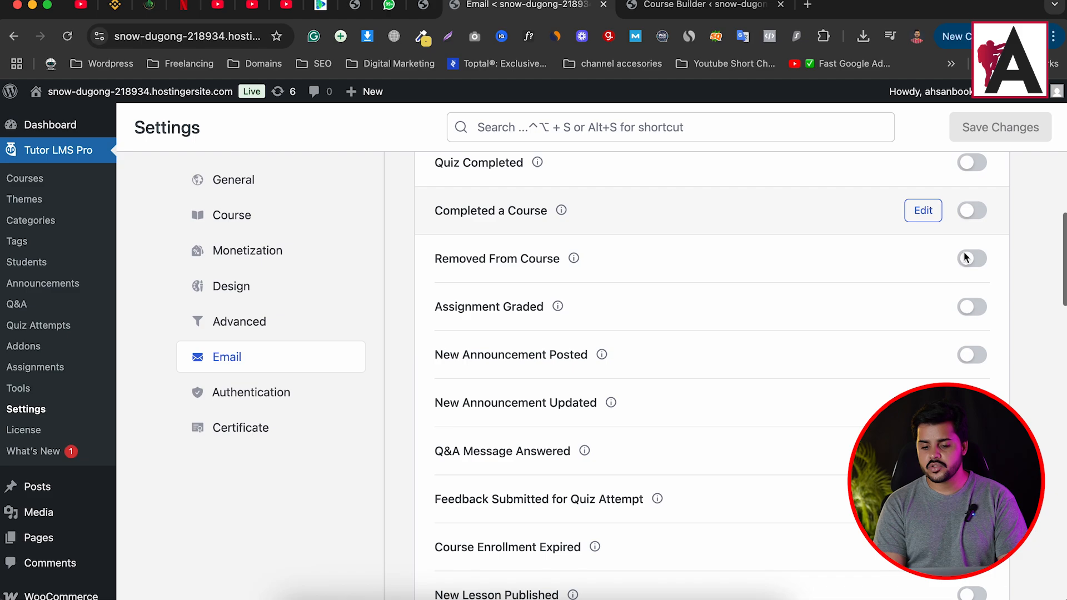
{"action": "scroll", "coordinate": [675, 360], "scroll_direction": "down", "scroll_amount": 7}
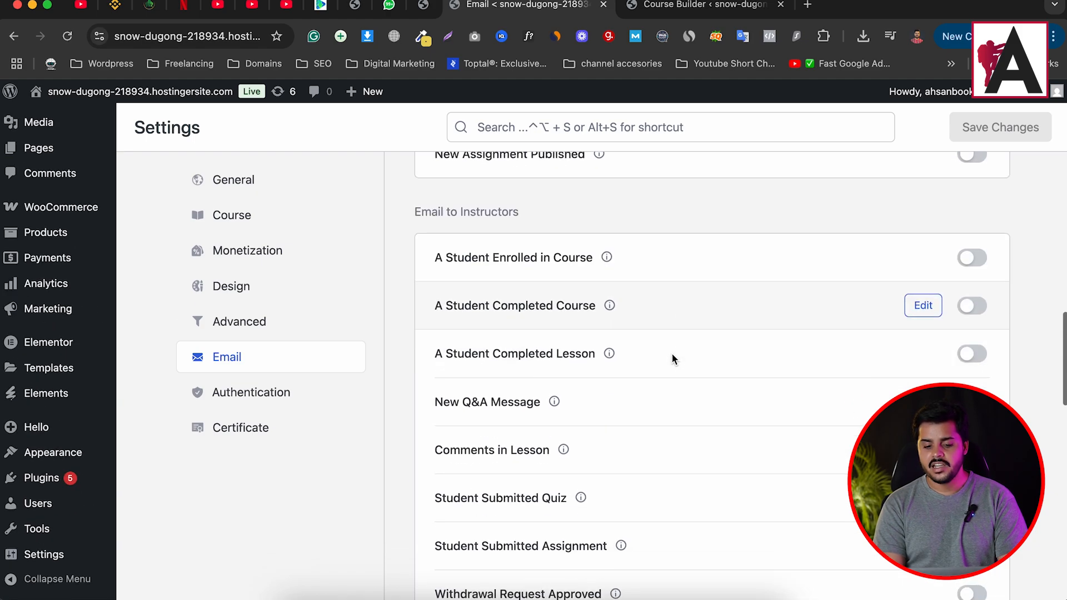
{"action": "scroll", "coordinate": [725, 299], "scroll_direction": "down", "scroll_amount": 8}
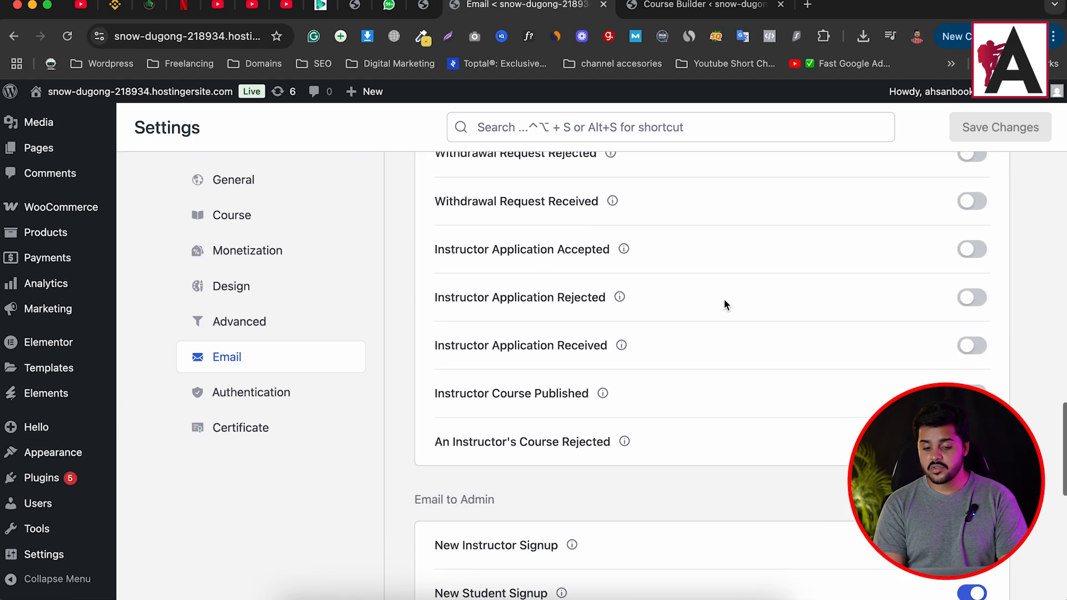
{"action": "scroll", "coordinate": [724, 298], "scroll_direction": "down", "scroll_amount": 4}
{"action": "scroll", "coordinate": [699, 510], "scroll_direction": "down", "scroll_amount": 5}
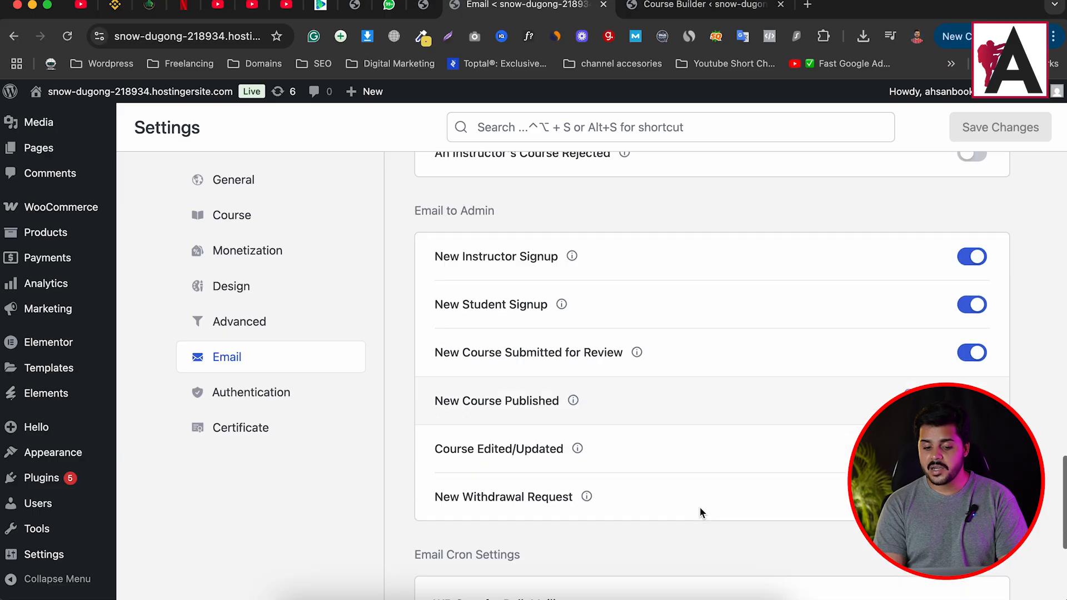
{"action": "scroll", "coordinate": [700, 512], "scroll_direction": "down", "scroll_amount": 5}
{"action": "scroll", "coordinate": [701, 512], "scroll_direction": "up", "scroll_amount": 1}
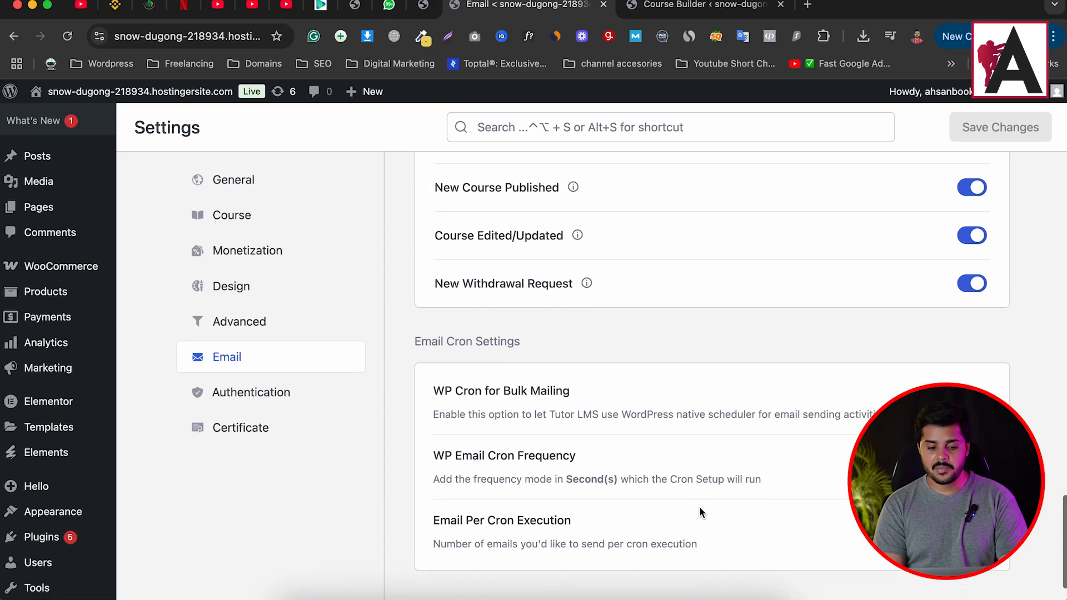
{"action": "scroll", "coordinate": [700, 512], "scroll_direction": "up", "scroll_amount": 20}
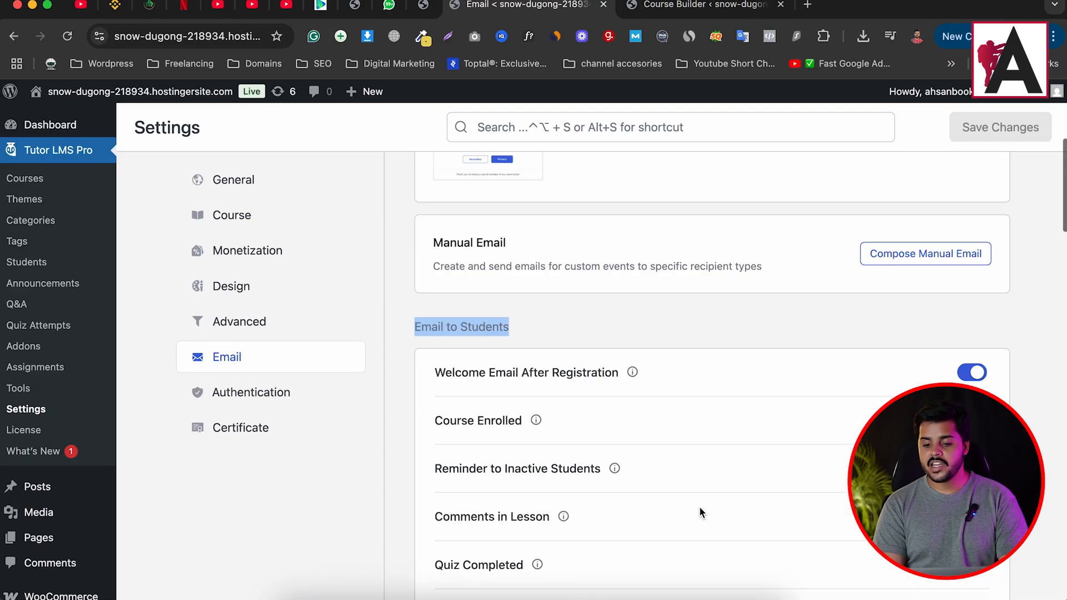
{"action": "scroll", "coordinate": [700, 506], "scroll_direction": "up", "scroll_amount": 4}
{"action": "scroll", "coordinate": [699, 506], "scroll_direction": "down", "scroll_amount": 7}
{"action": "scroll", "coordinate": [699, 506], "scroll_direction": "up", "scroll_amount": 1}
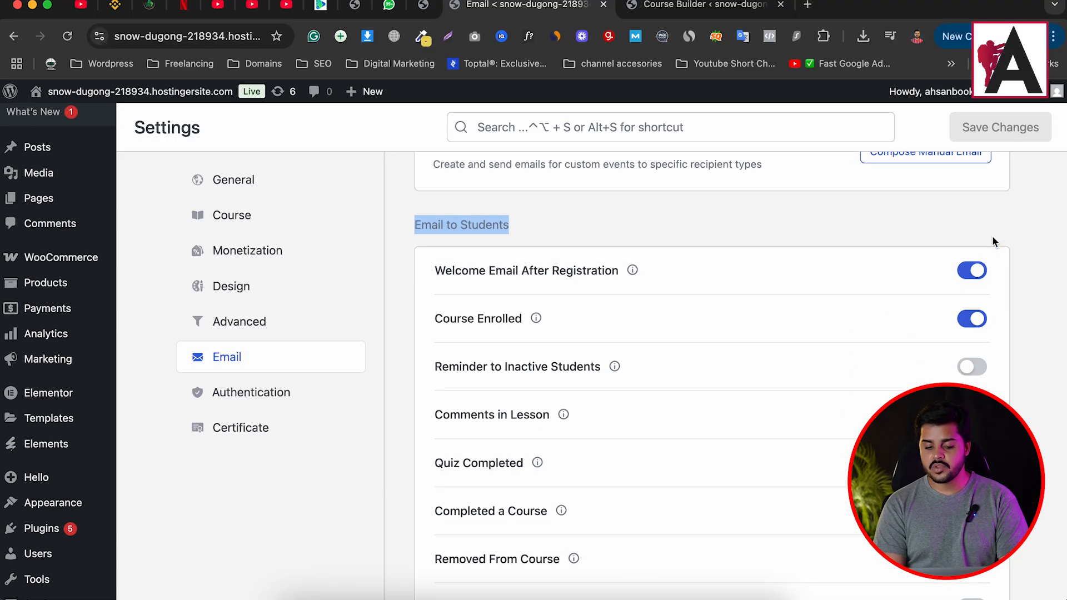
Step: Open the Course Enrolled student email for editing and preview it in mobile and desktop layouts
{"action": "left_click", "coordinate": [948, 233]}
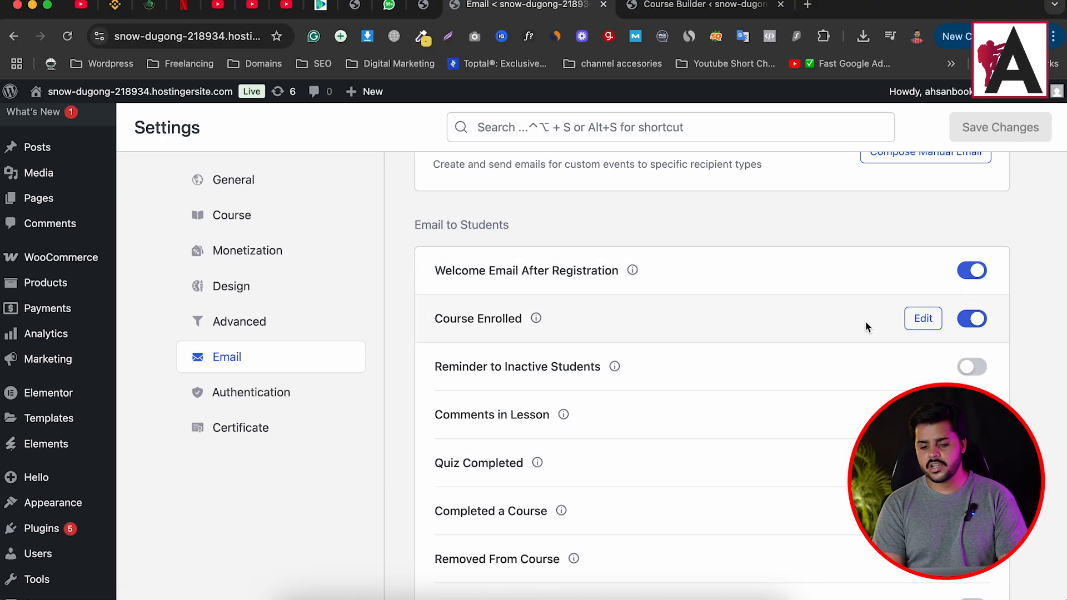
{"action": "left_click", "coordinate": [926, 327]}
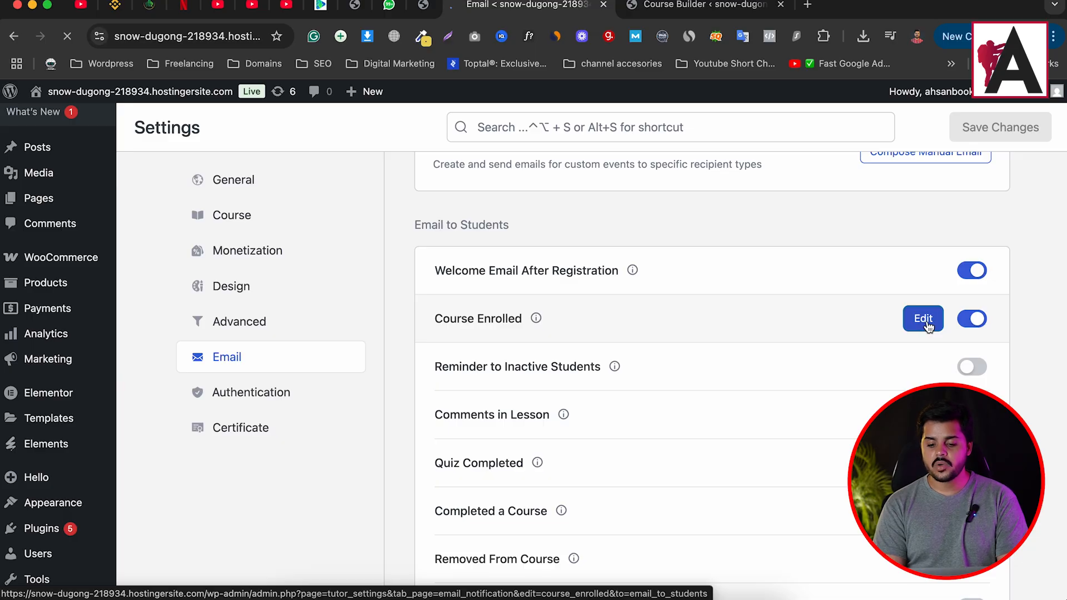
{"action": "scroll", "coordinate": [594, 365], "scroll_direction": "down", "scroll_amount": 1}
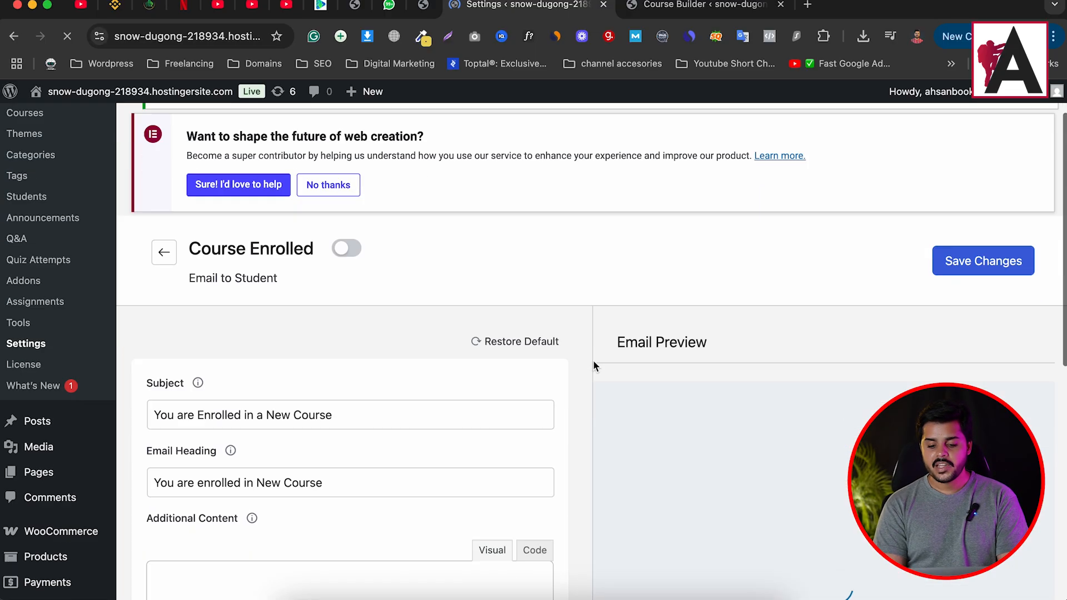
{"action": "scroll", "coordinate": [594, 365], "scroll_direction": "down", "scroll_amount": 3}
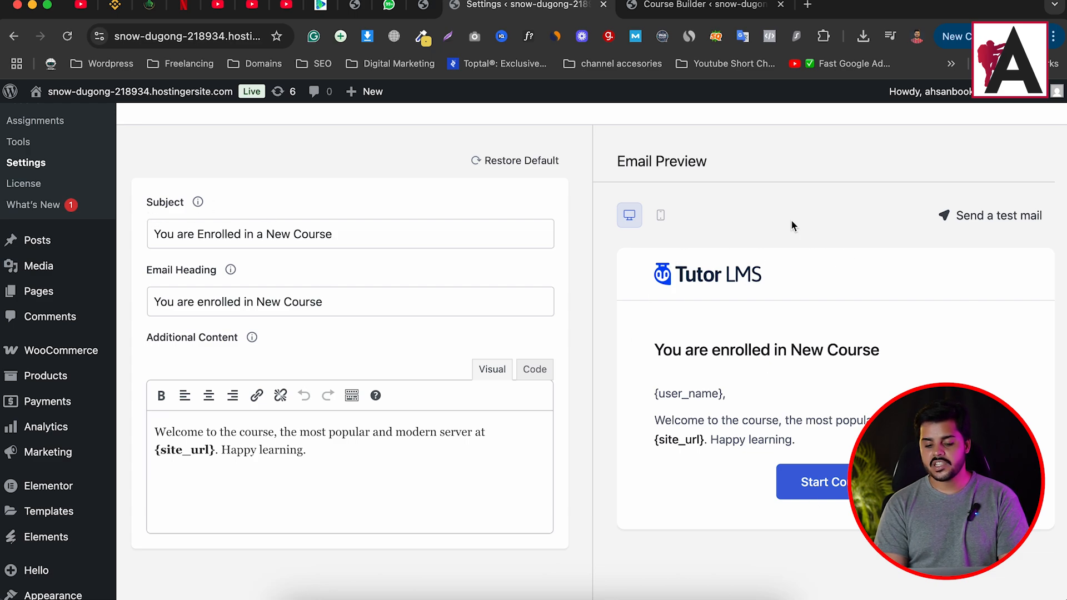
{"action": "left_click", "coordinate": [660, 216]}
{"action": "left_click", "coordinate": [629, 216]}
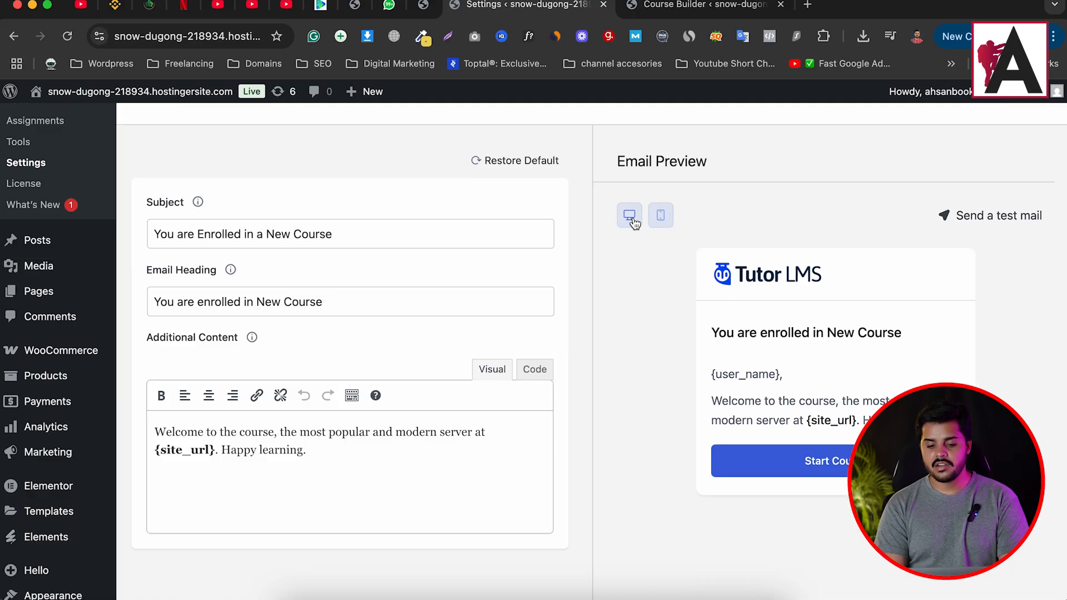
Step: Examine the Course Enrolled email's subject, heading and additional content
{"action": "left_click_drag", "start_coordinate": [341, 235], "coordinate": [155, 233]}
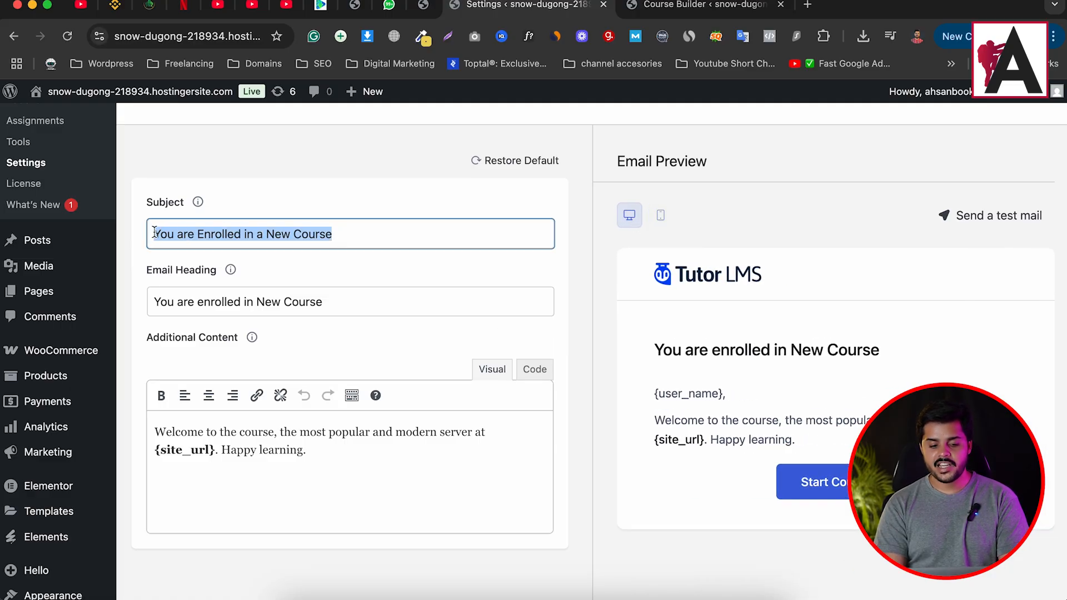
{"action": "left_click_drag", "start_coordinate": [341, 305], "coordinate": [153, 297]}
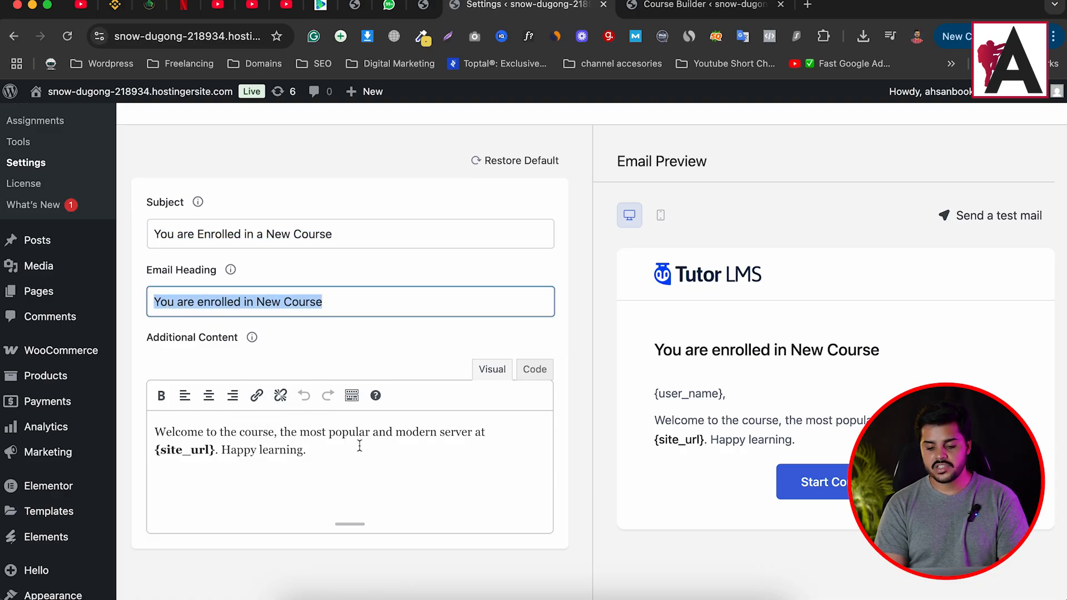
{"action": "scroll", "coordinate": [358, 447], "scroll_direction": "down", "scroll_amount": 3}
{"action": "scroll", "coordinate": [345, 339], "scroll_direction": "up", "scroll_amount": 3}
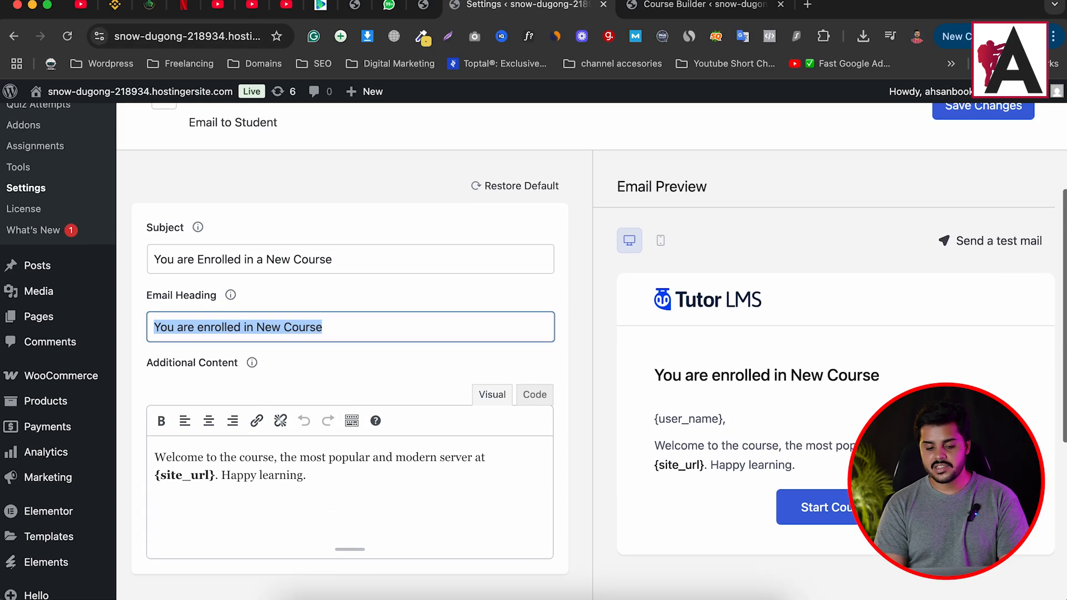
{"action": "left_click", "coordinate": [315, 474]}
{"action": "left_click_drag", "start_coordinate": [314, 475], "coordinate": [155, 456]}
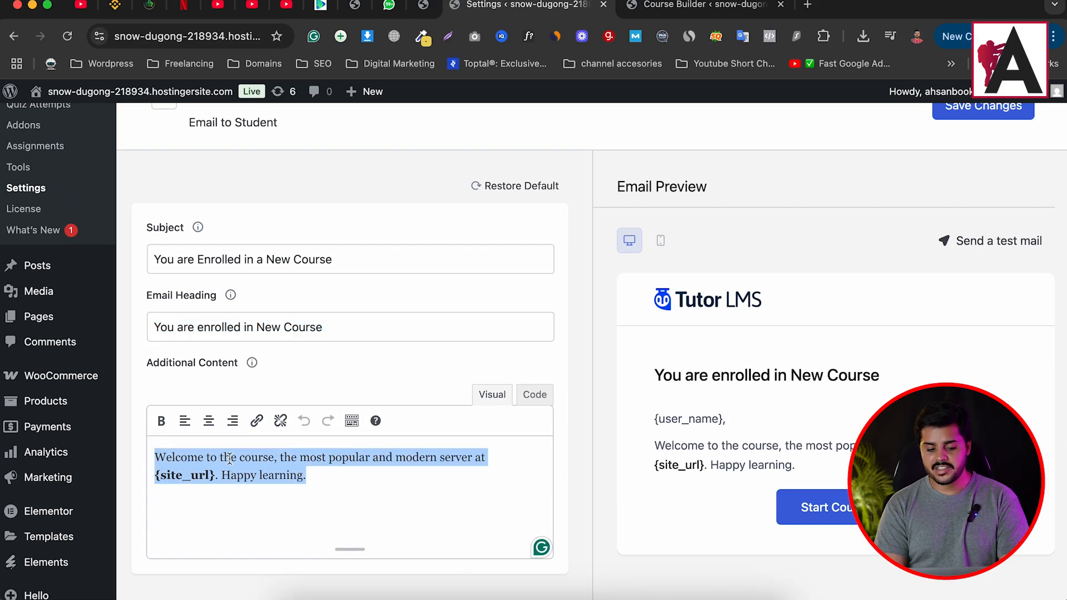
{"action": "left_click", "coordinate": [375, 466]}
{"action": "scroll", "coordinate": [376, 465], "scroll_direction": "up", "scroll_amount": 4}
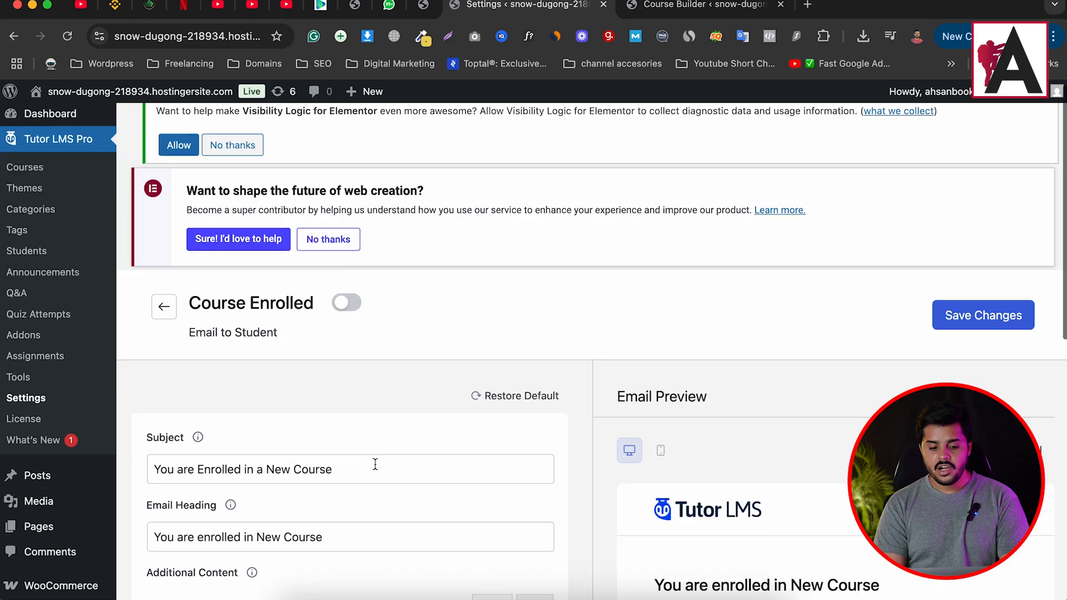
Step: Switch on the Course Enrolled email to students and save the changes
{"action": "scroll", "coordinate": [375, 465], "scroll_direction": "down", "scroll_amount": 2}
{"action": "left_click", "coordinate": [345, 213]}
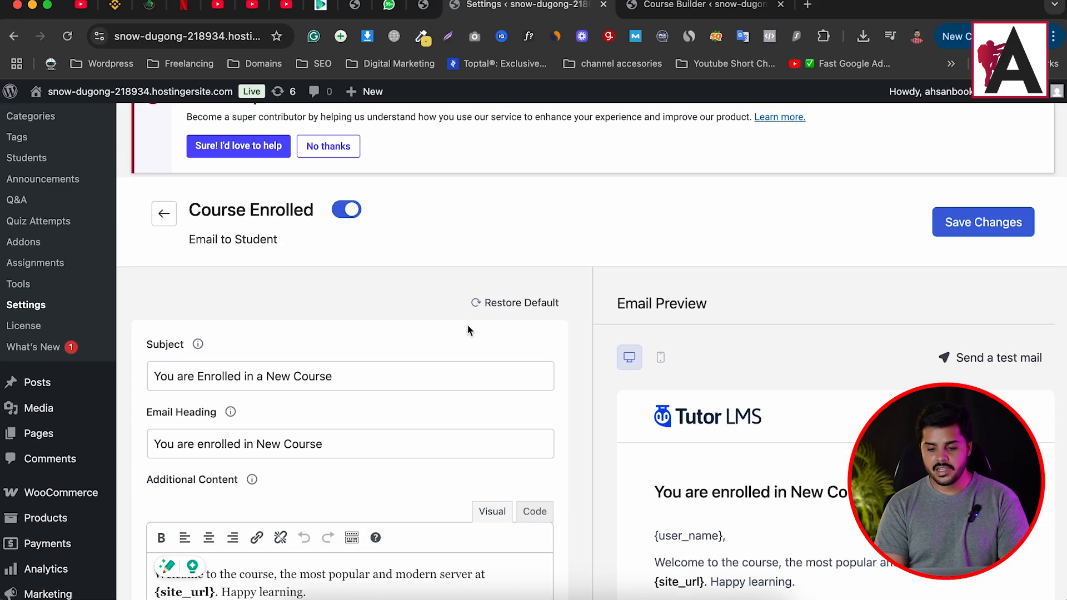
{"action": "scroll", "coordinate": [466, 328], "scroll_direction": "down", "scroll_amount": 2}
{"action": "scroll", "coordinate": [466, 328], "scroll_direction": "up", "scroll_amount": 5}
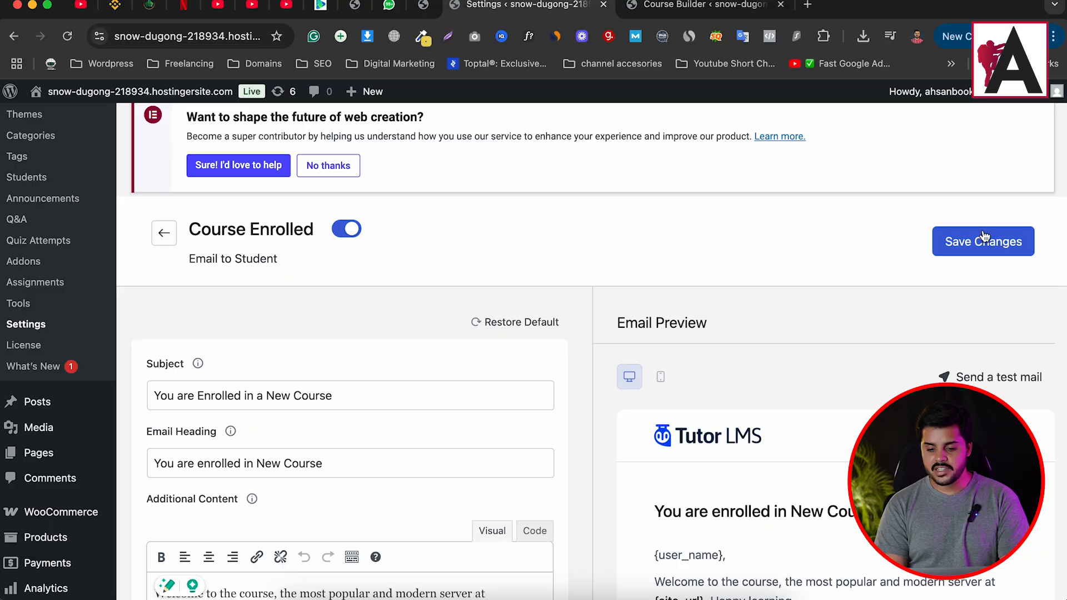
{"action": "left_click", "coordinate": [984, 239]}
{"action": "scroll", "coordinate": [693, 284], "scroll_direction": "down", "scroll_amount": 5}
{"action": "scroll", "coordinate": [714, 222], "scroll_direction": "up", "scroll_amount": 1}
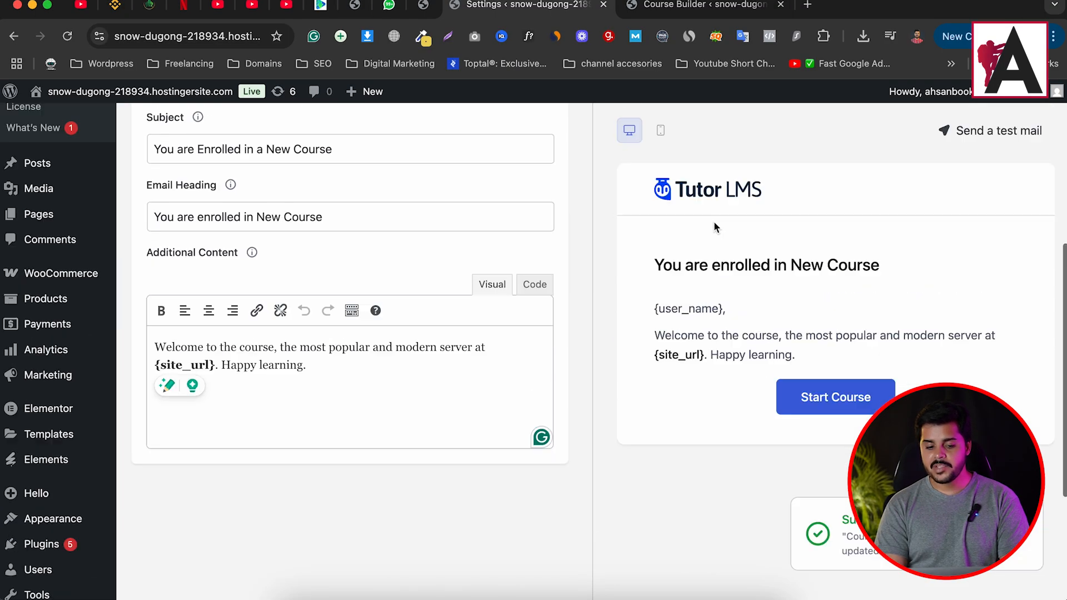
{"action": "scroll", "coordinate": [714, 221], "scroll_direction": "up", "scroll_amount": 1}
{"action": "mouse_move", "coordinate": [681, 241]}
{"action": "left_mouse_down"}
{"action": "mouse_move", "coordinate": [636, 241]}
{"action": "mouse_move", "coordinate": [690, 251]}
{"action": "mouse_move", "coordinate": [681, 257]}
{"action": "left_mouse_up"}
{"action": "scroll", "coordinate": [674, 261], "scroll_direction": "up", "scroll_amount": 5}
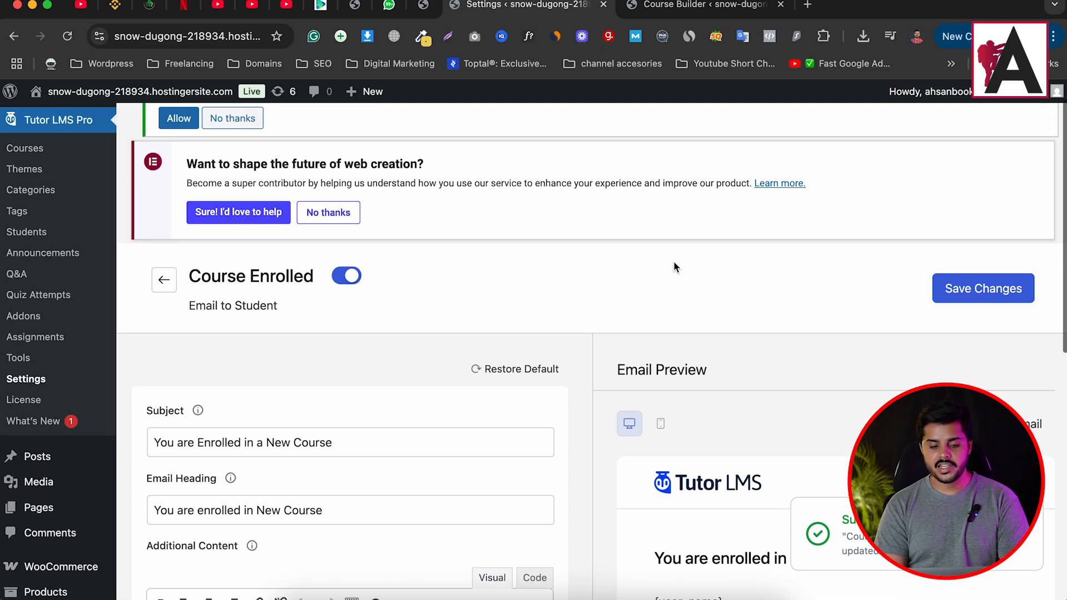
Step: Return to the Email settings overview and look through the notification lists and Email Cron Settings
{"action": "left_click", "coordinate": [162, 286]}
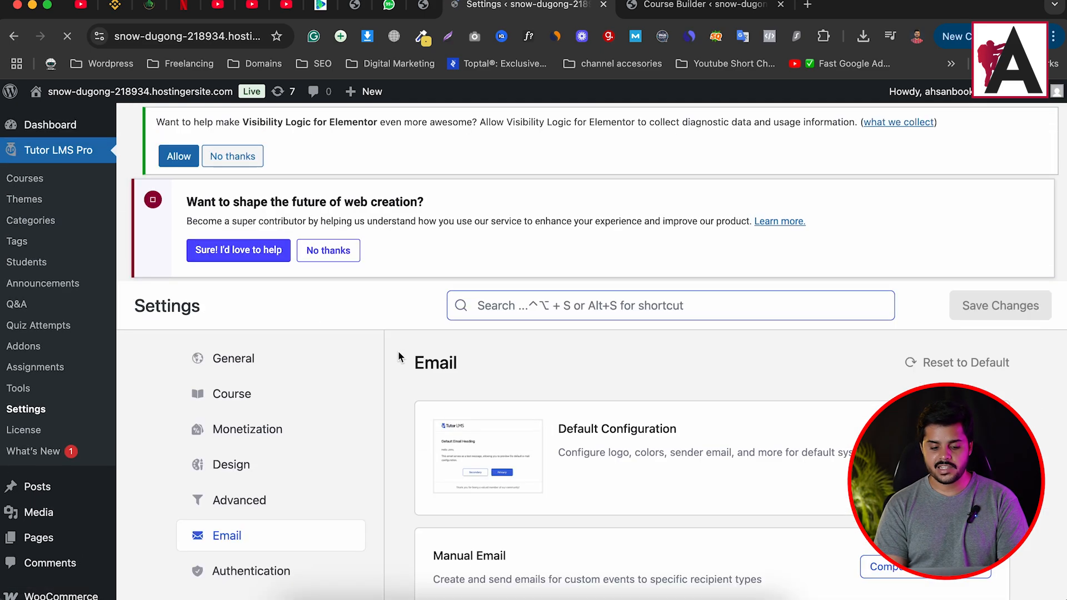
{"action": "scroll", "coordinate": [398, 352], "scroll_direction": "down", "scroll_amount": 4}
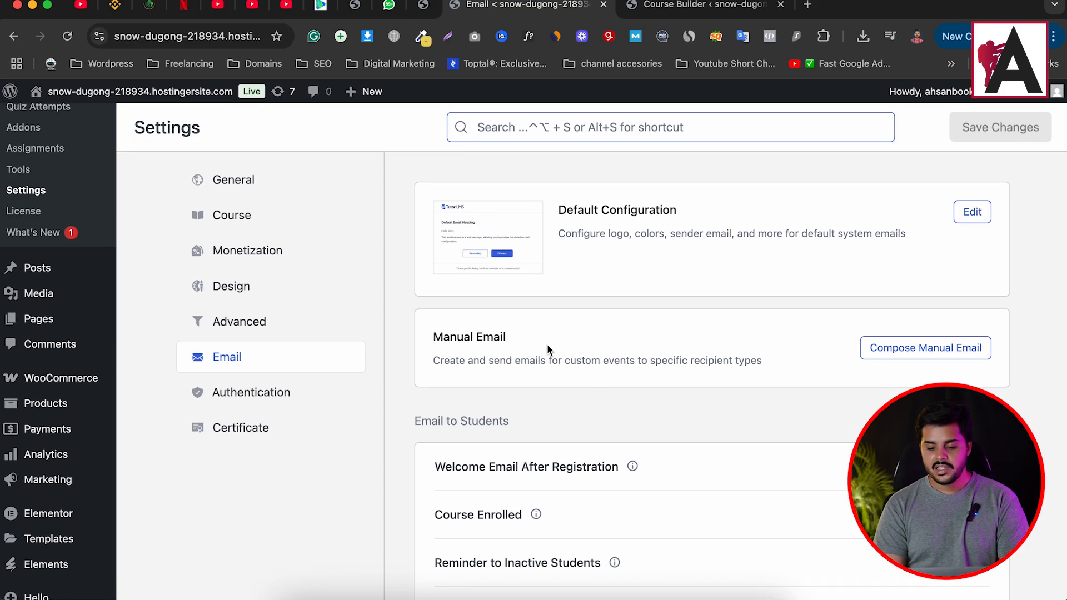
{"action": "scroll", "coordinate": [547, 346], "scroll_direction": "down", "scroll_amount": 5}
{"action": "scroll", "coordinate": [546, 343], "scroll_direction": "down", "scroll_amount": 15}
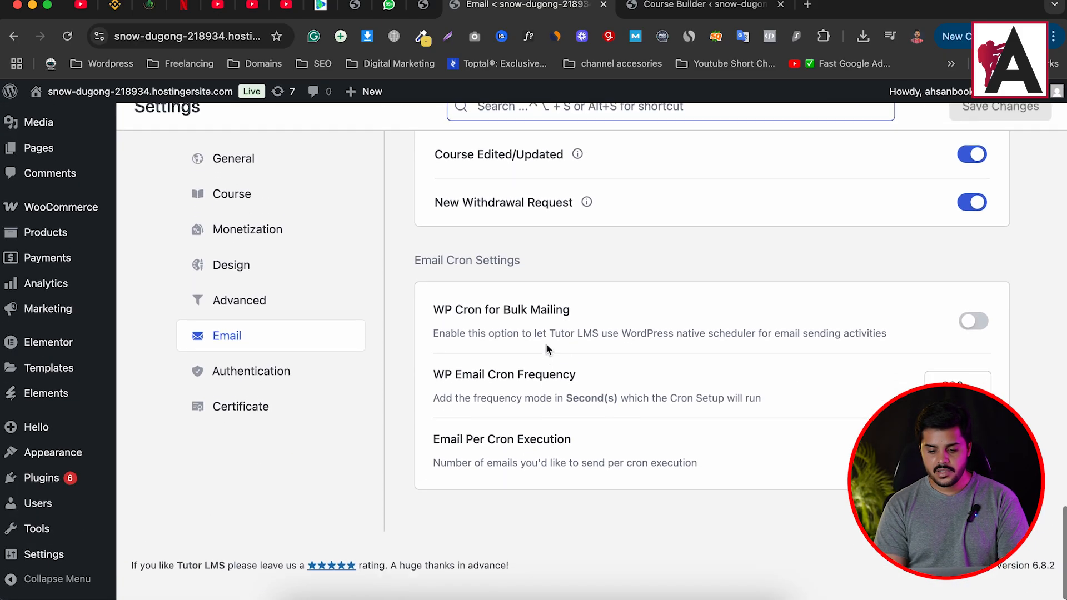
{"action": "scroll", "coordinate": [547, 344], "scroll_direction": "up", "scroll_amount": 20}
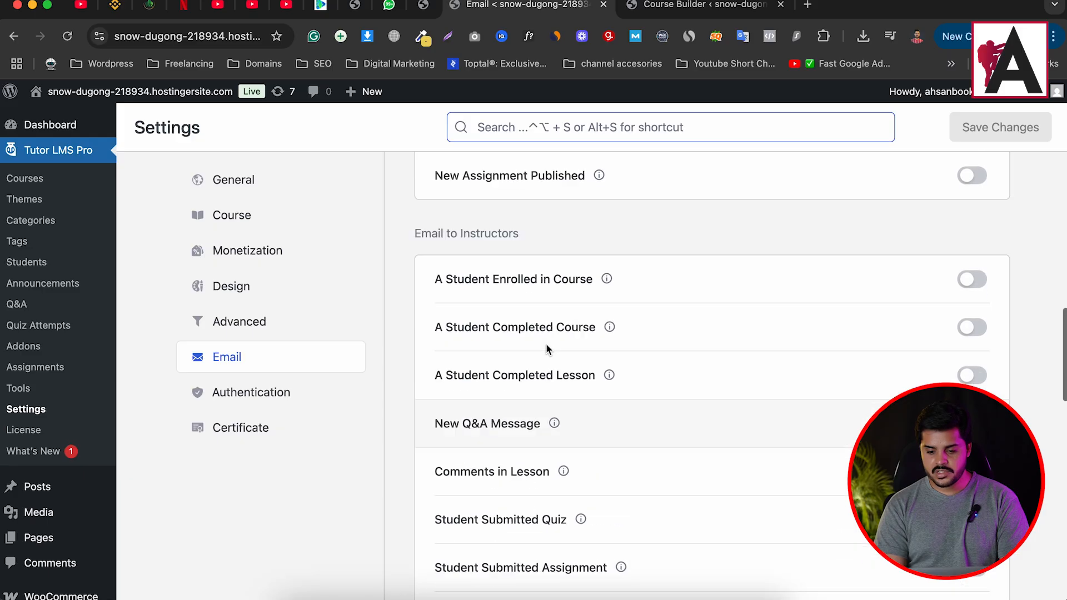
{"action": "scroll", "coordinate": [545, 350], "scroll_direction": "up", "scroll_amount": 15}
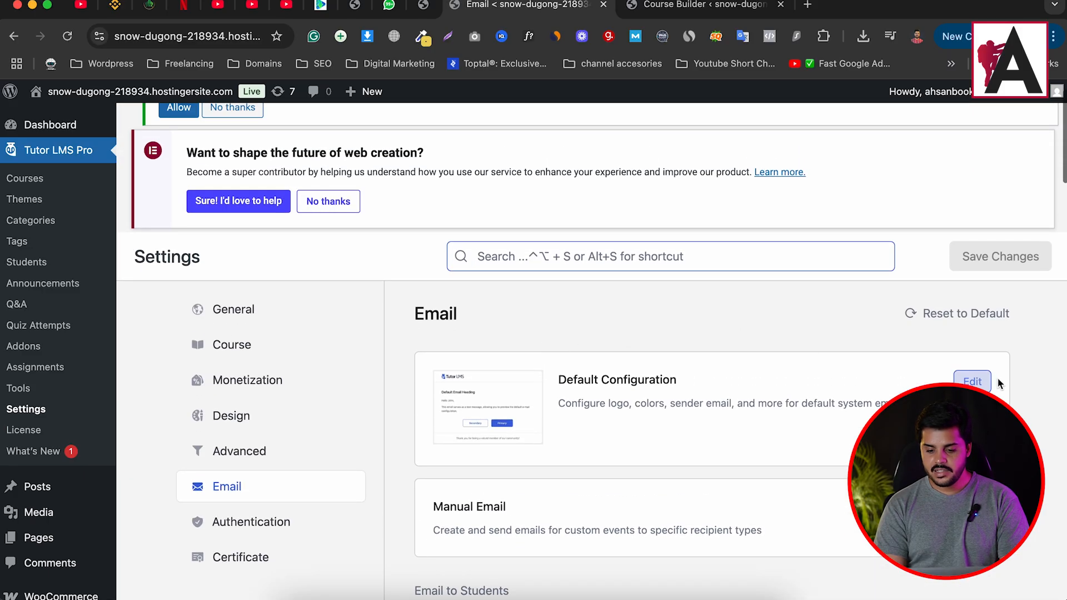
Step: Open the Default Configuration for system emails and look through its logo, color and button position options
{"action": "left_click", "coordinate": [979, 382]}
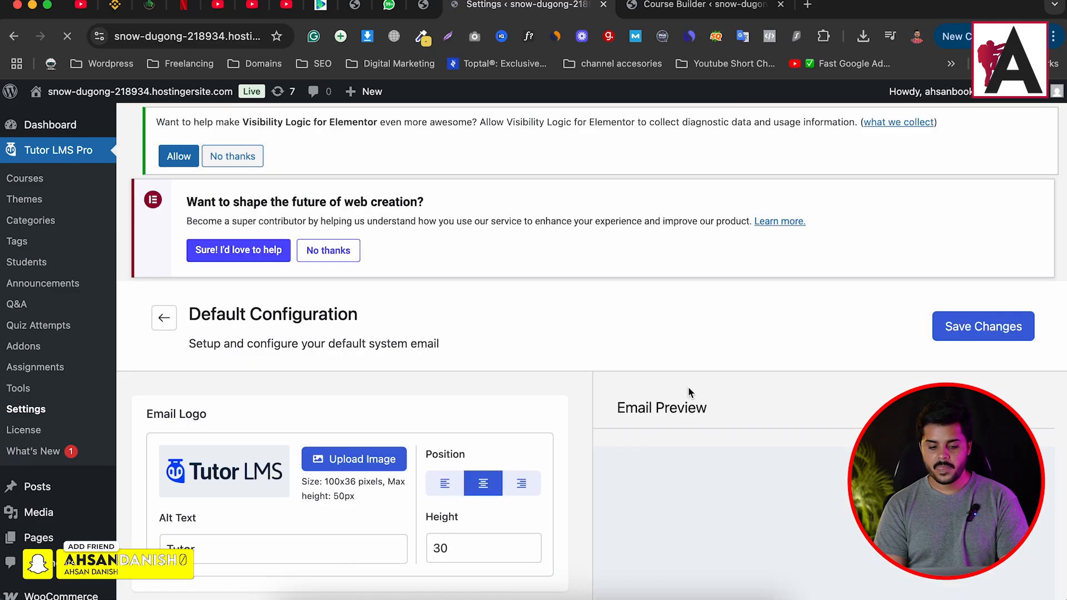
{"action": "scroll", "coordinate": [301, 358], "scroll_direction": "down", "scroll_amount": 5}
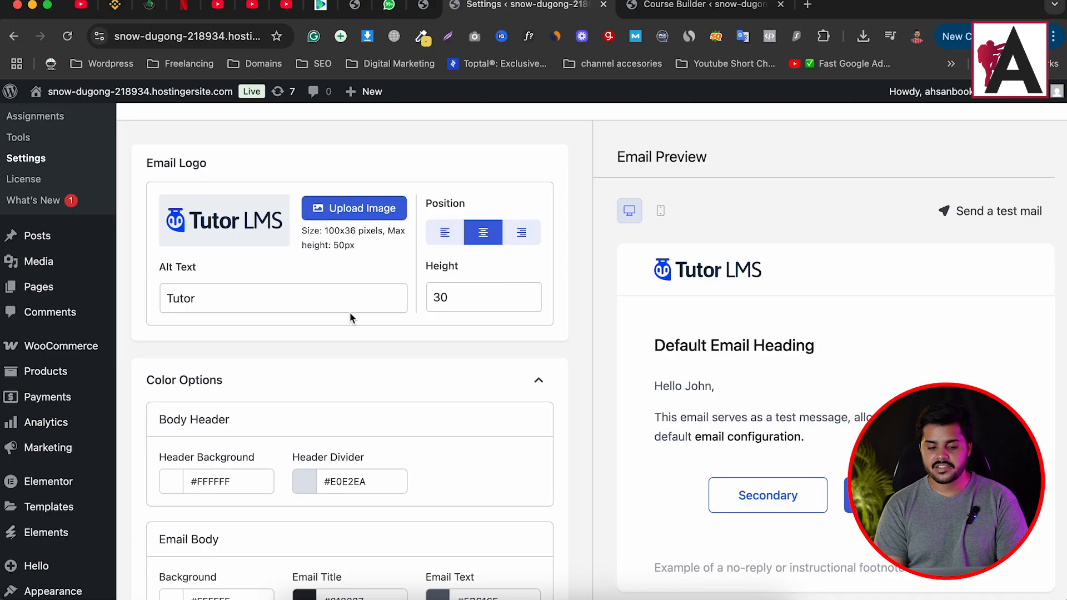
{"action": "scroll", "coordinate": [556, 352], "scroll_direction": "down", "scroll_amount": 4}
{"action": "scroll", "coordinate": [240, 318], "scroll_direction": "down", "scroll_amount": 7}
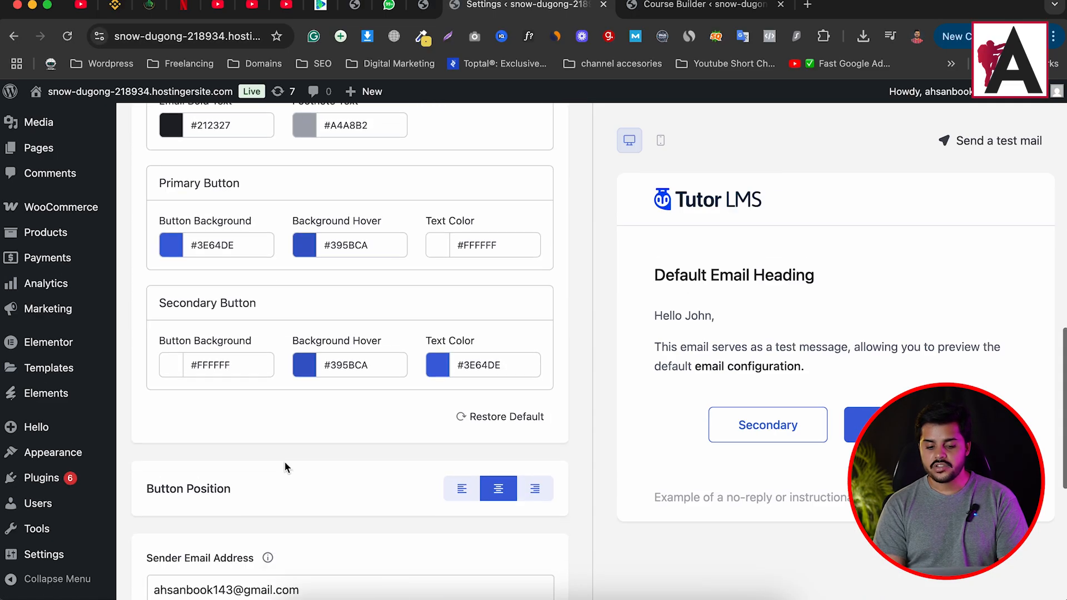
{"action": "scroll", "coordinate": [284, 430], "scroll_direction": "down", "scroll_amount": 3}
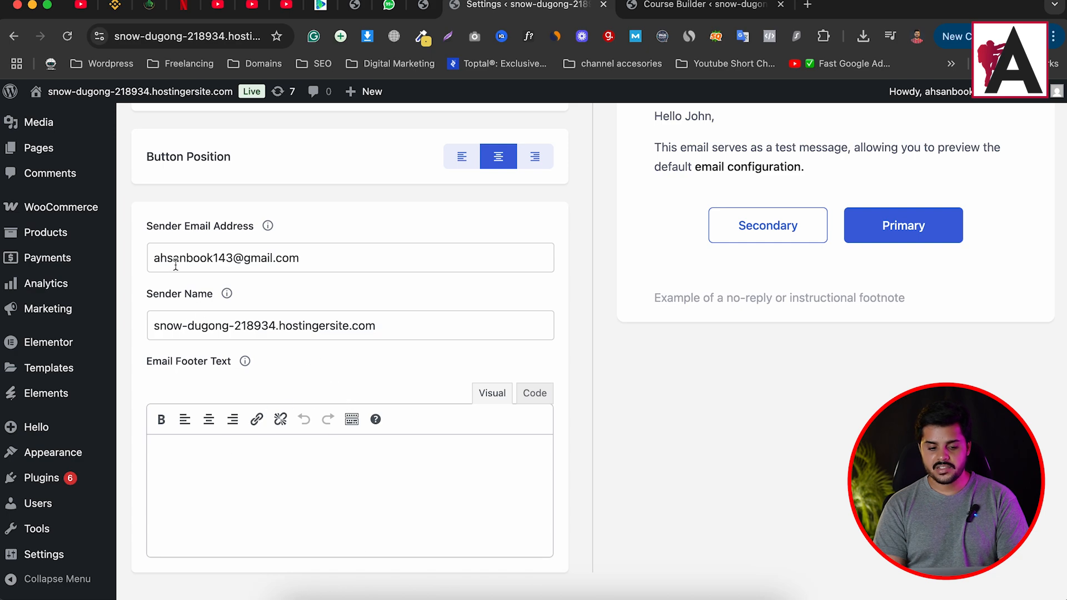
Step: Examine the sender email address, sender name and email footer text of the default configuration
{"action": "left_click_drag", "start_coordinate": [148, 232], "coordinate": [228, 240]}
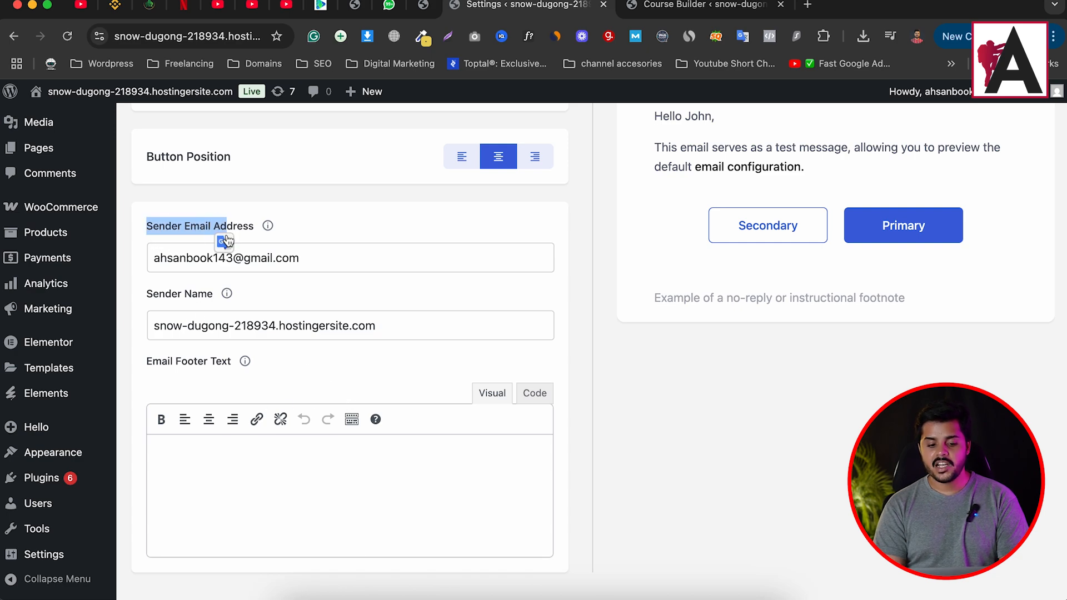
{"action": "triple_click", "coordinate": [327, 261]}
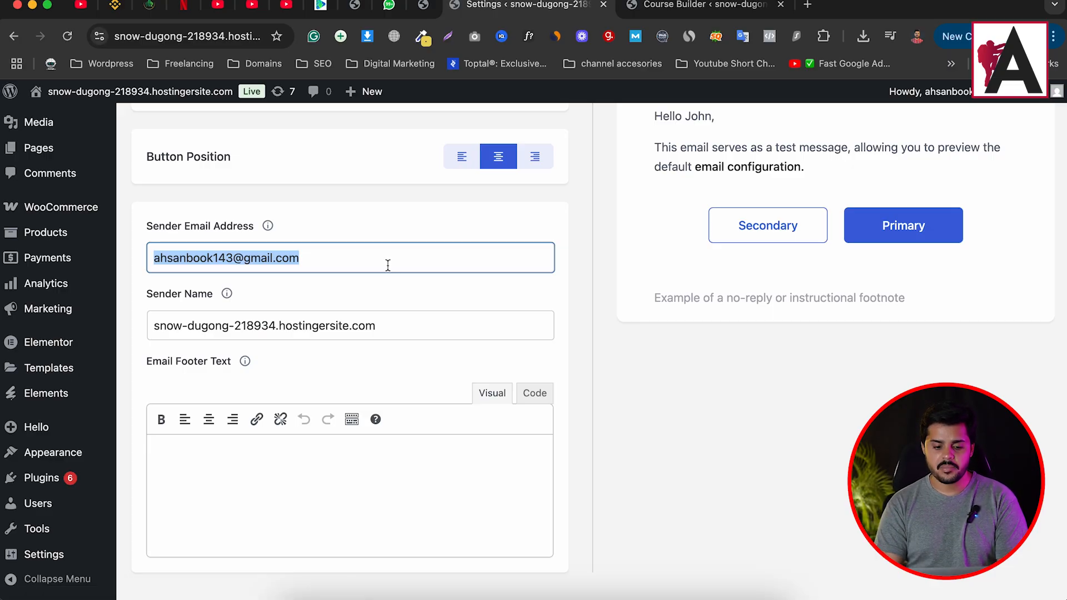
{"action": "scroll", "coordinate": [449, 439], "scroll_direction": "down", "scroll_amount": 1}
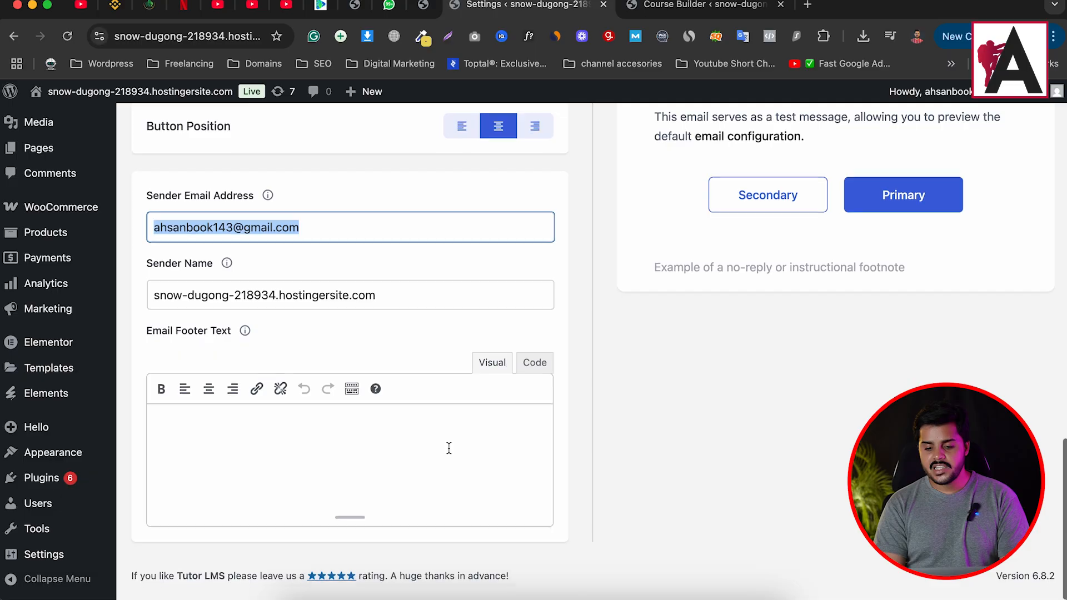
Step: Save the default system email configuration with its existing logo, color and sender settings
{"action": "scroll", "coordinate": [448, 448], "scroll_direction": "up", "scroll_amount": 7}
{"action": "scroll", "coordinate": [449, 453], "scroll_direction": "up", "scroll_amount": 12}
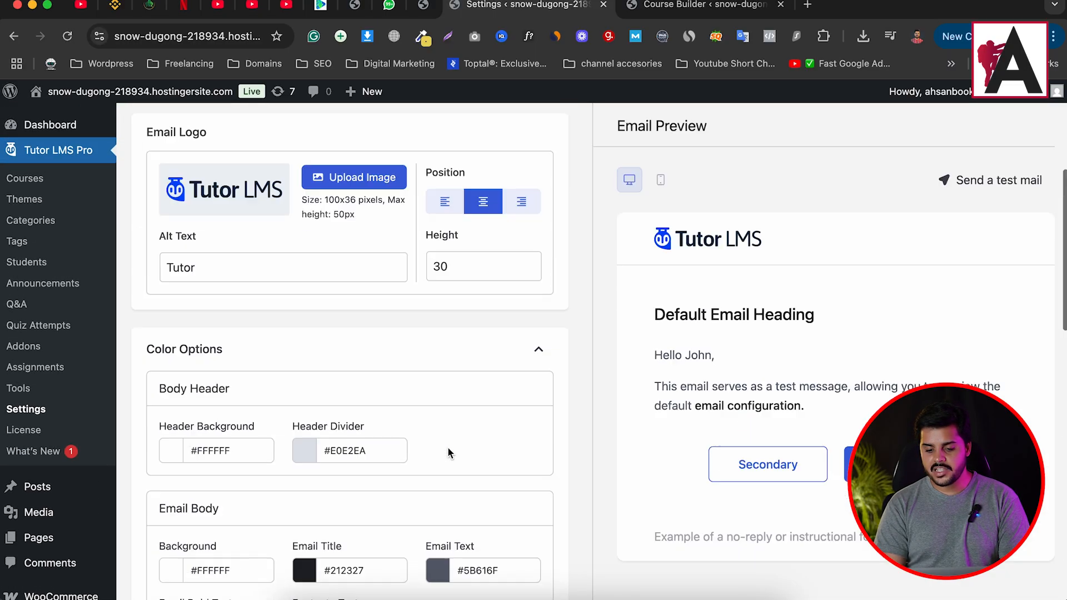
{"action": "scroll", "coordinate": [448, 452], "scroll_direction": "down", "scroll_amount": 4}
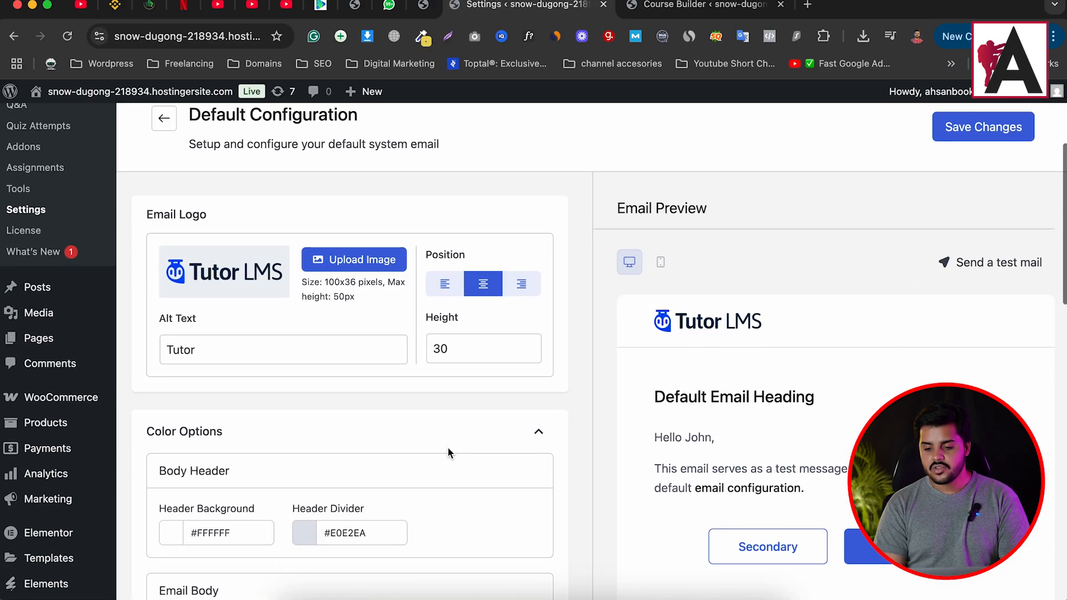
{"action": "left_click", "coordinate": [951, 136]}
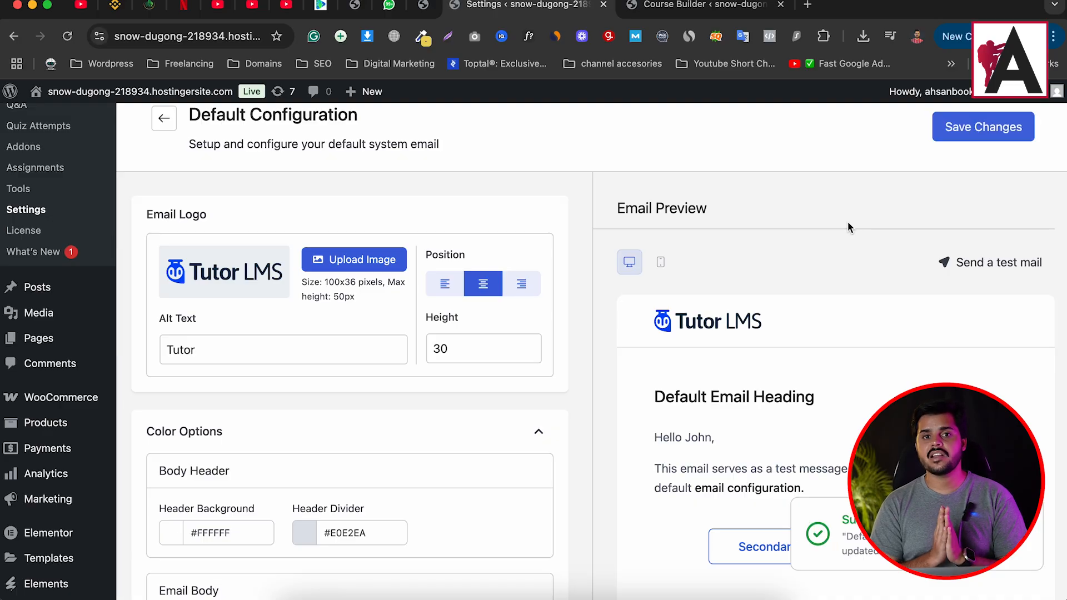